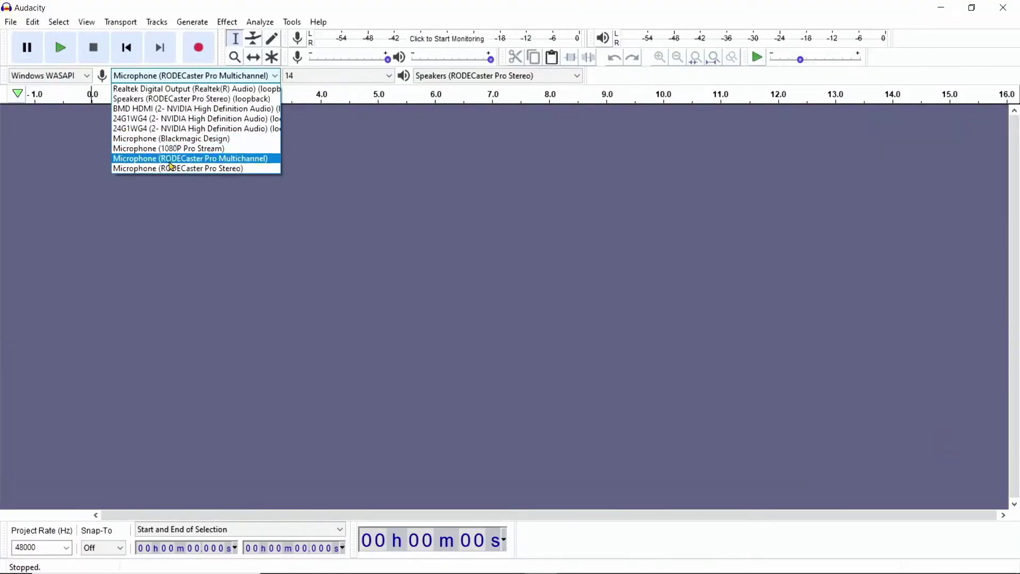
- Switch the recording device to RODECaster Pro Stereo, then back to RODECaster Pro Multichannel
click(168, 168)
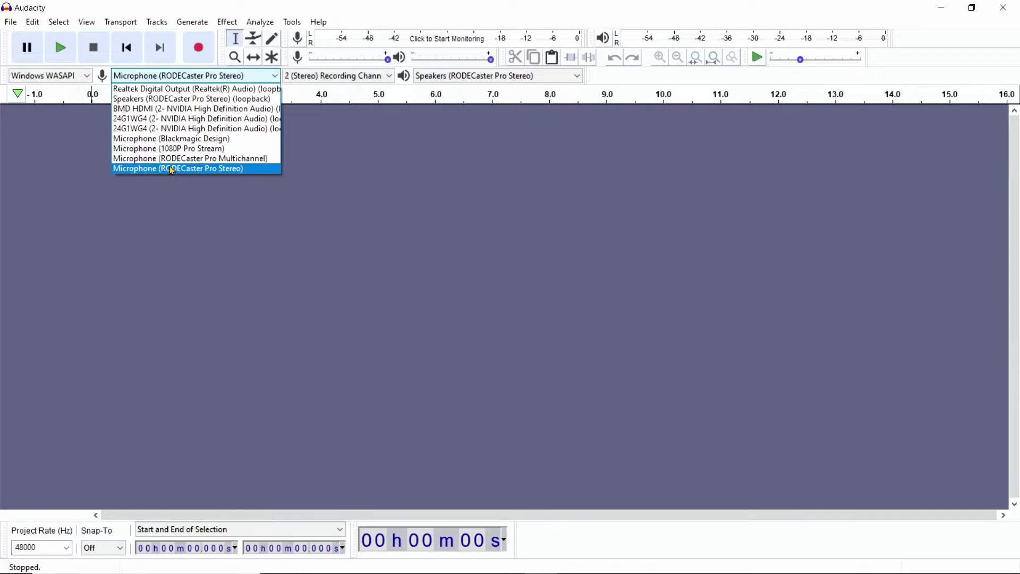
click(176, 79)
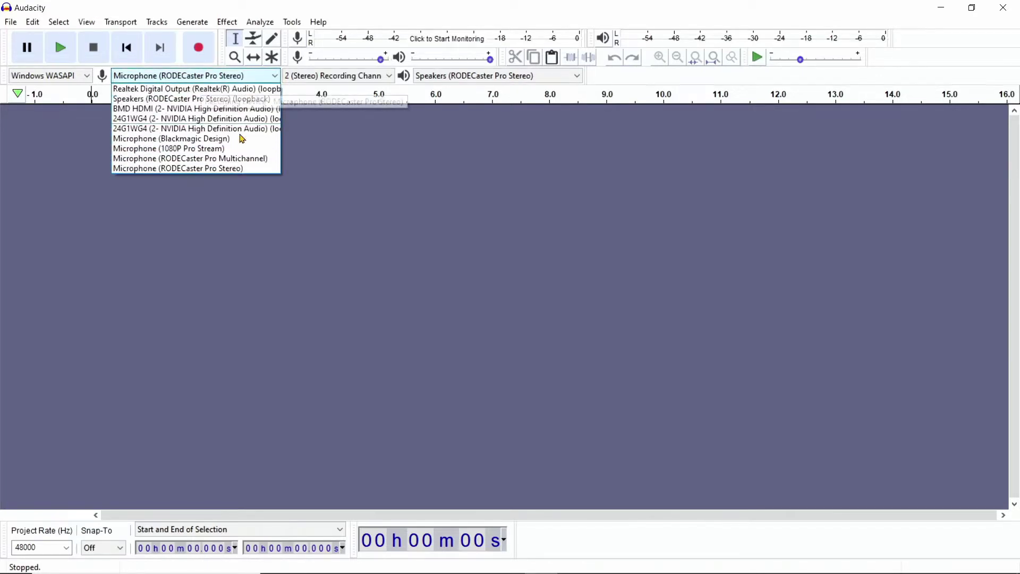
click(225, 159)
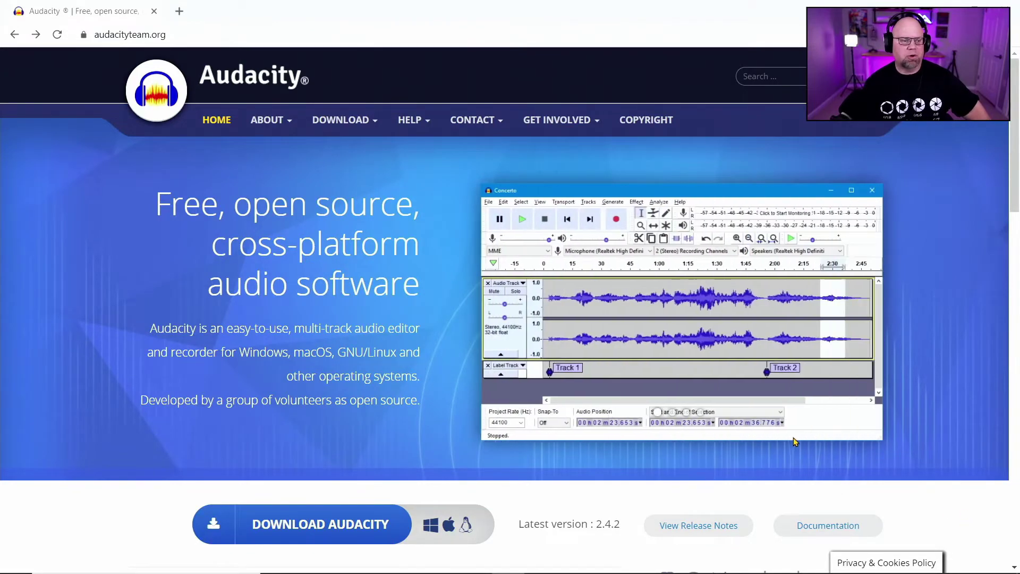
- Go to the Audacity for Windows download page on audacityteam.org and review the installer link
scroll(280, 501, down, 4)
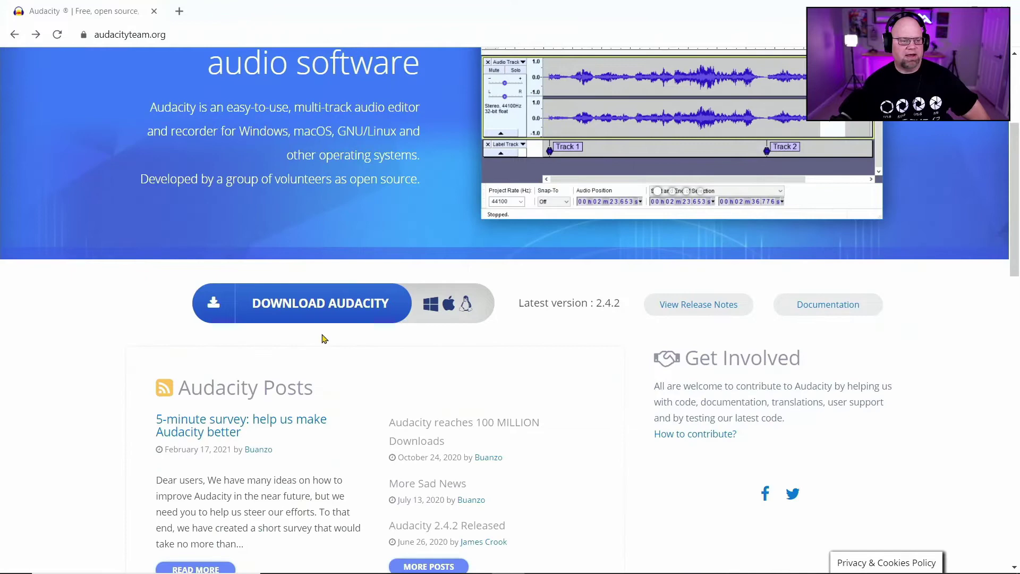
click(318, 303)
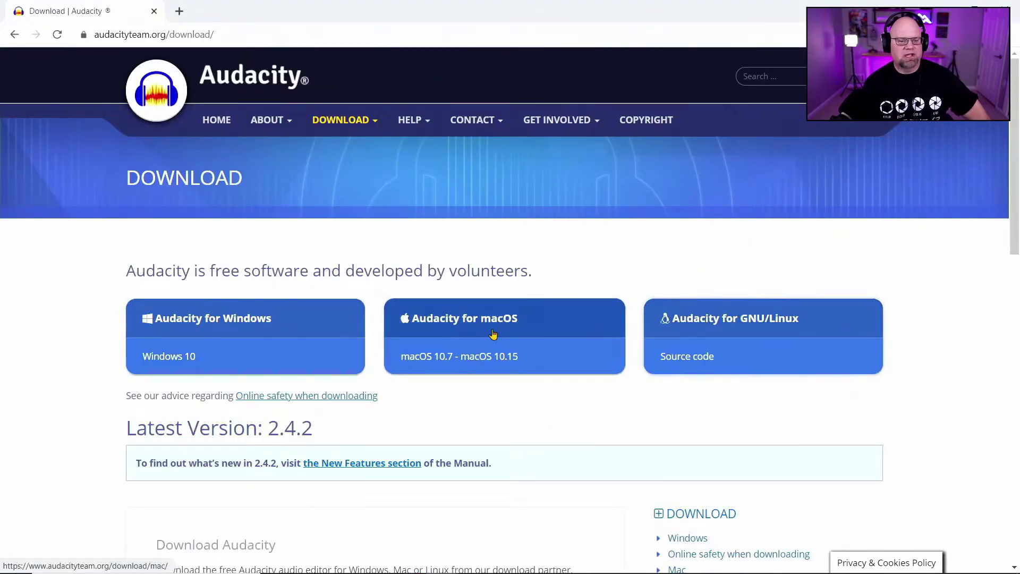
click(262, 319)
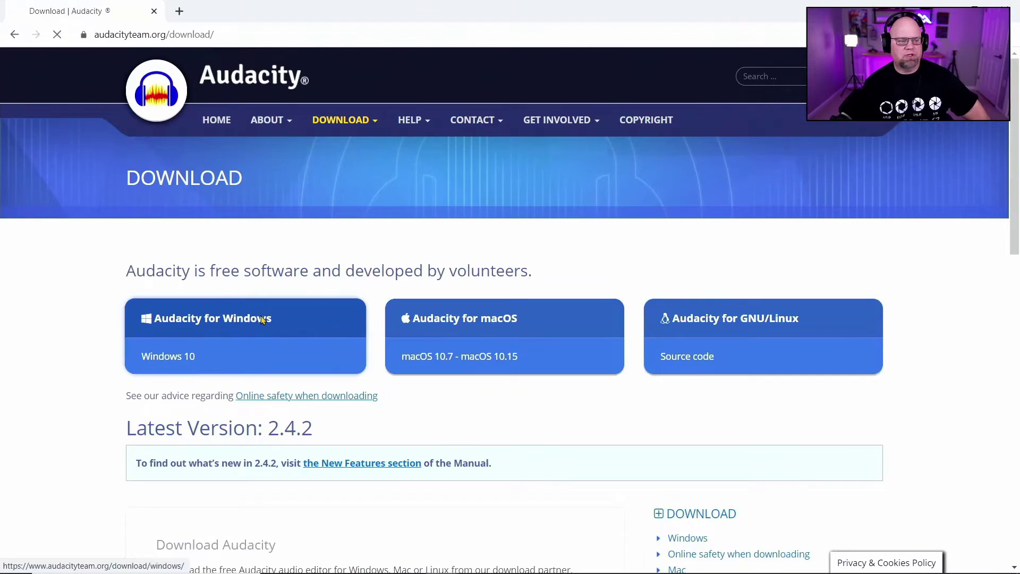
scroll(529, 392, down, 4)
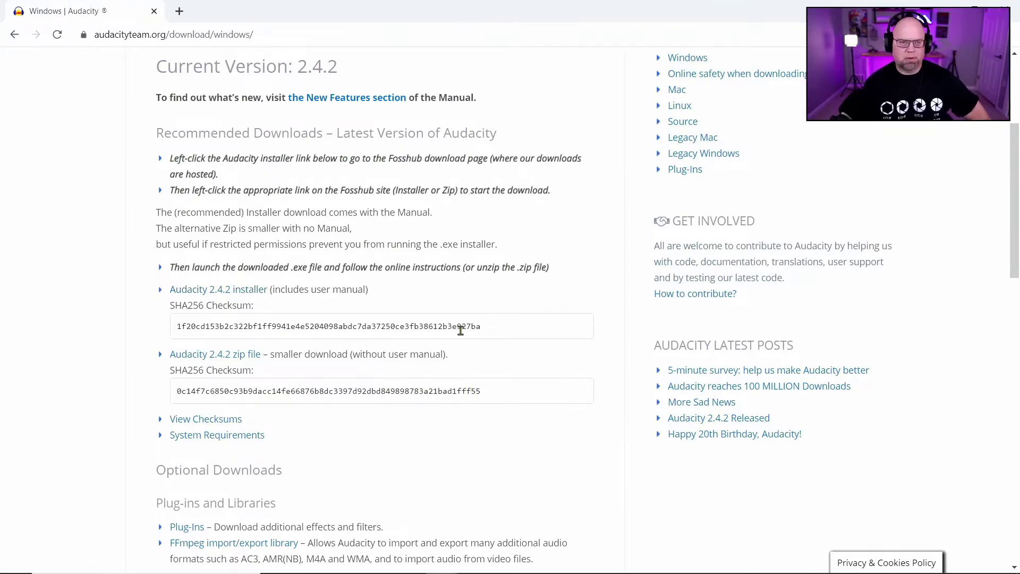
scroll(460, 330, up, 4)
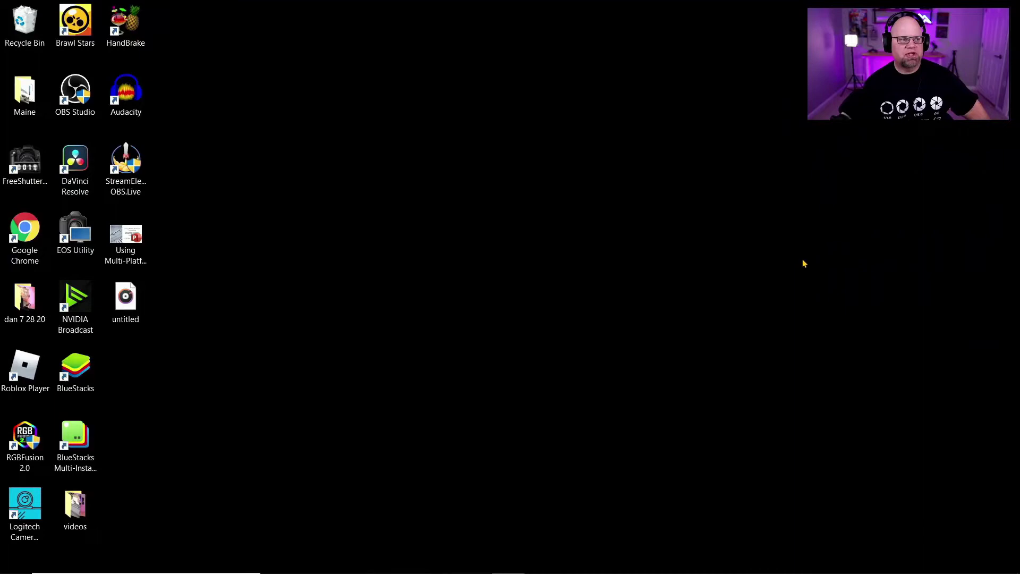
- Launch Audacity from its desktop shortcut and dismiss the Welcome dialog
right_click(130, 91)
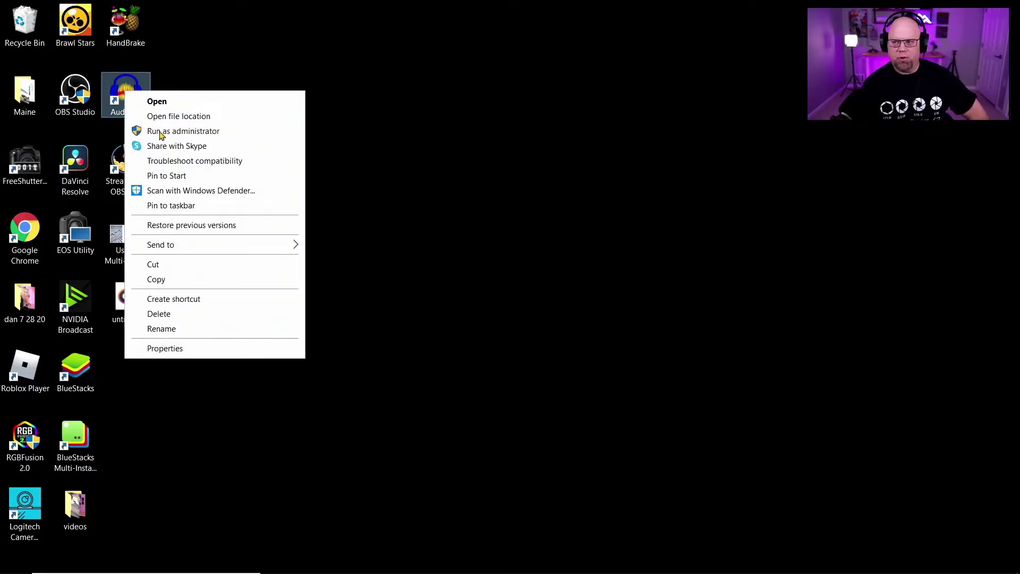
click(331, 128)
double_click(133, 97)
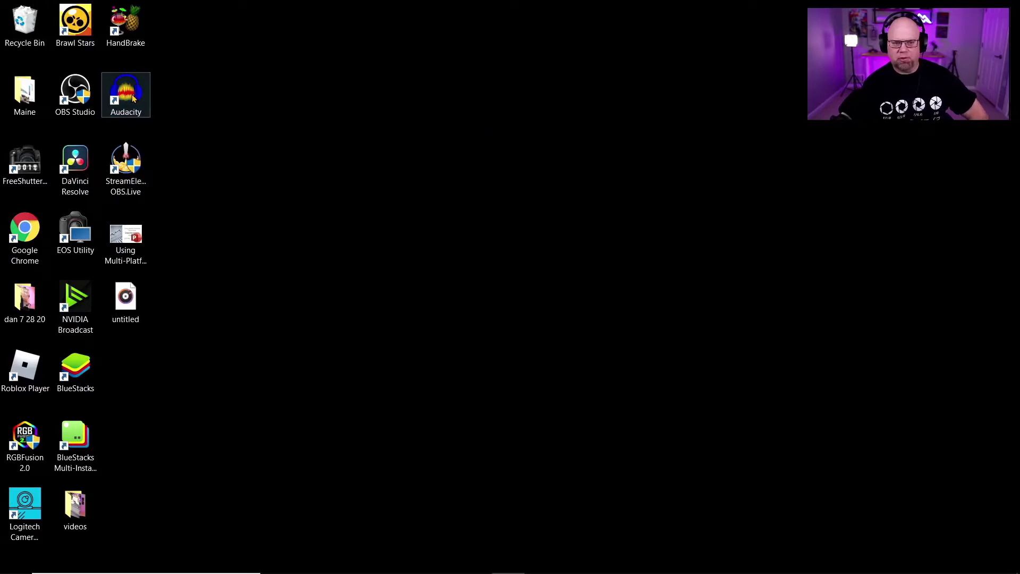
key(Return)
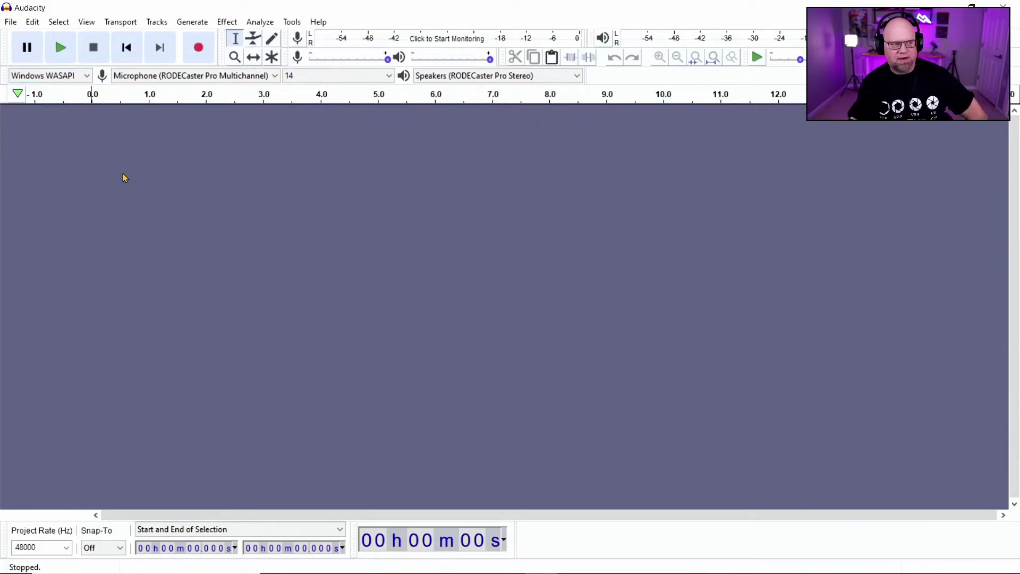
- Keep Windows WASAPI as audio host and reselect RODECaster Pro Multichannel as the recording device
click(51, 78)
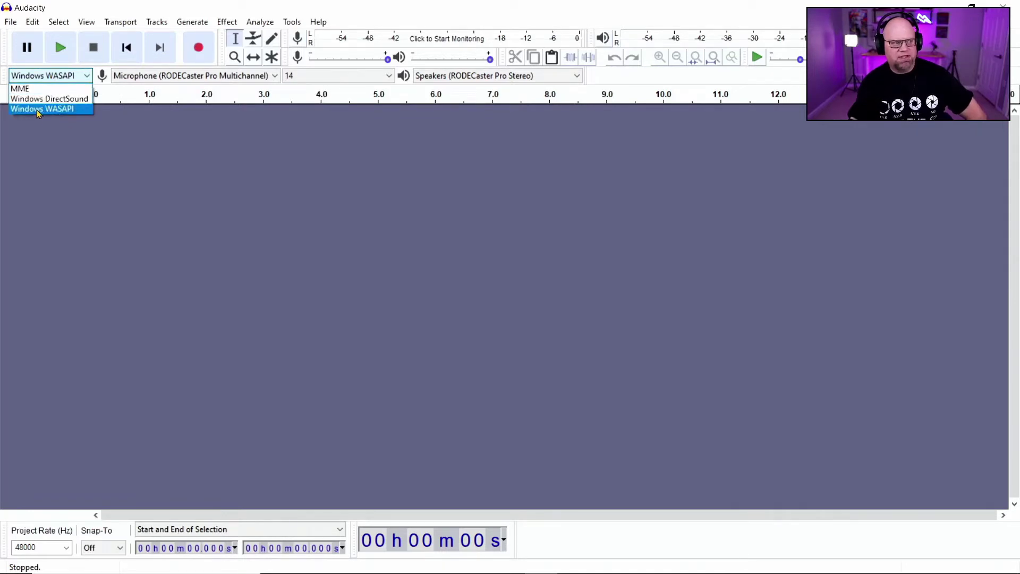
click(39, 113)
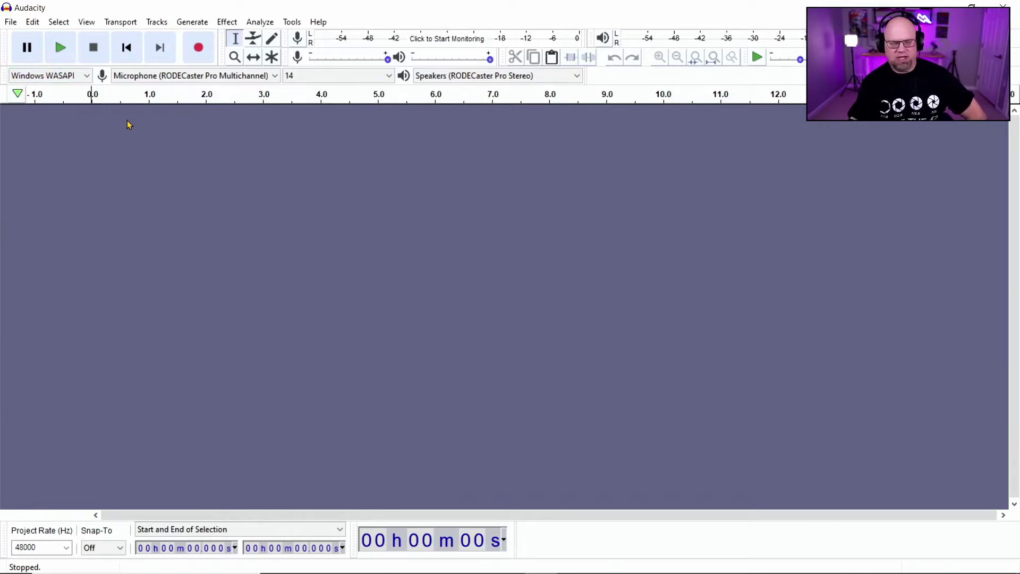
click(166, 78)
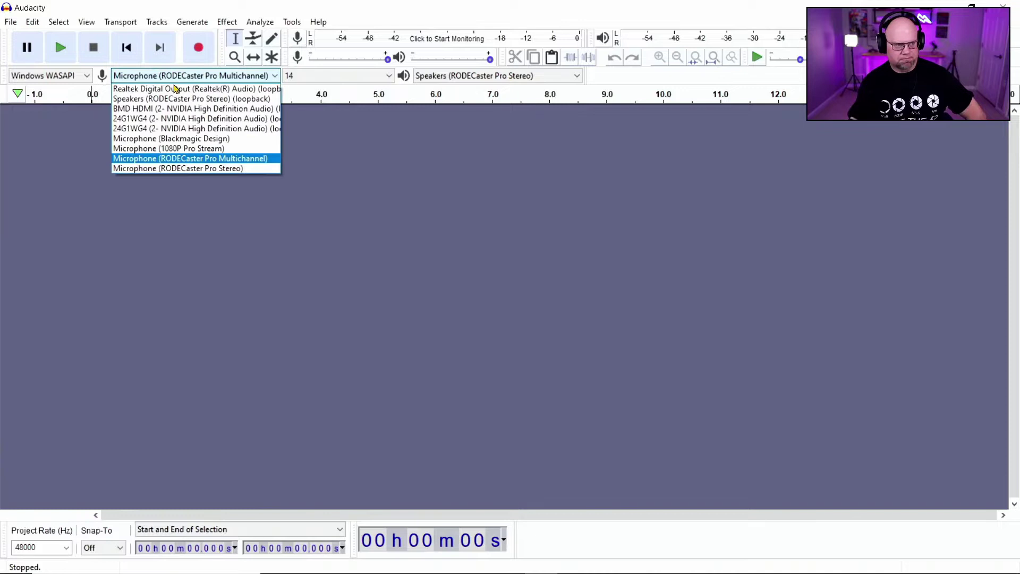
click(210, 168)
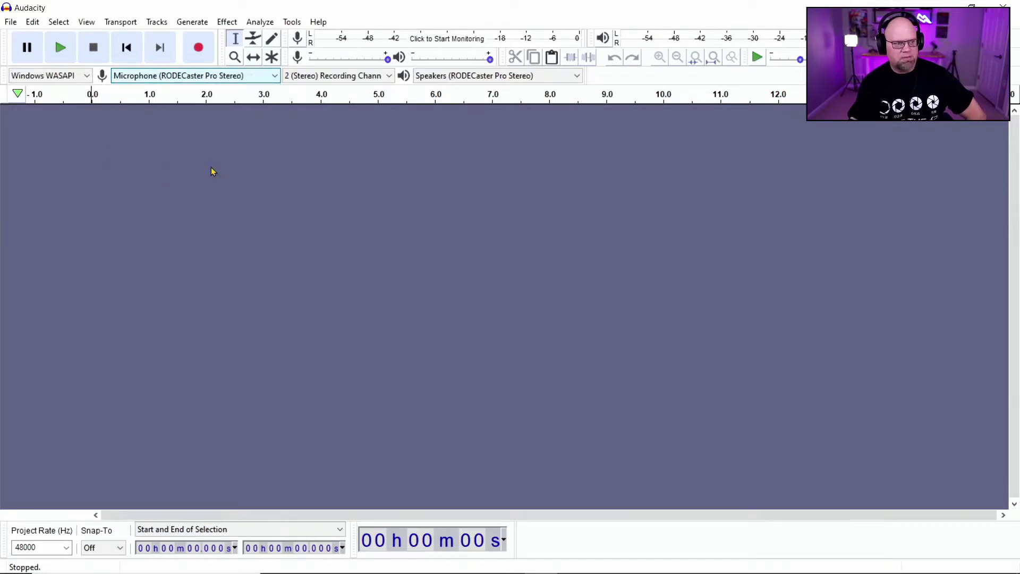
click(213, 79)
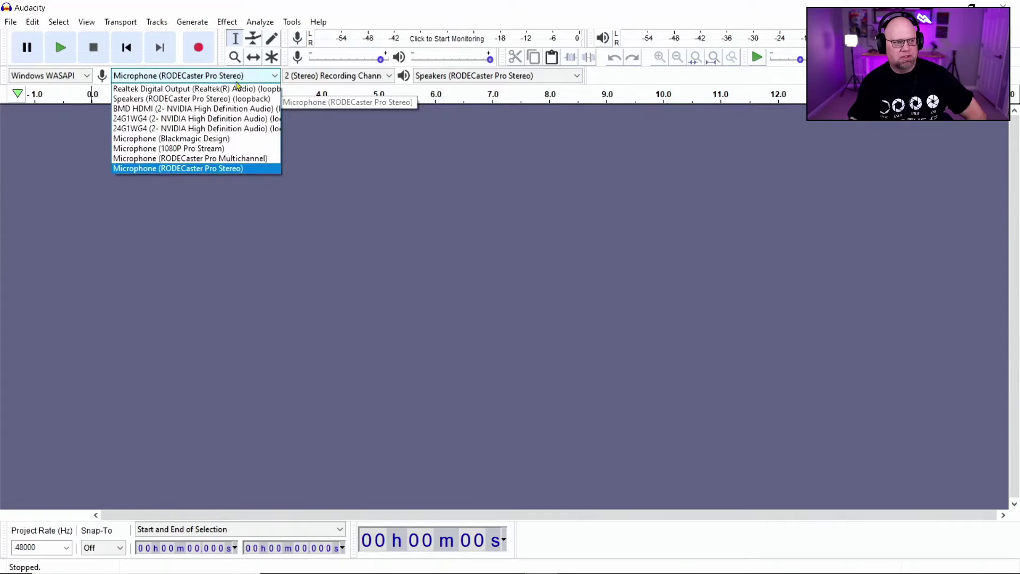
click(226, 161)
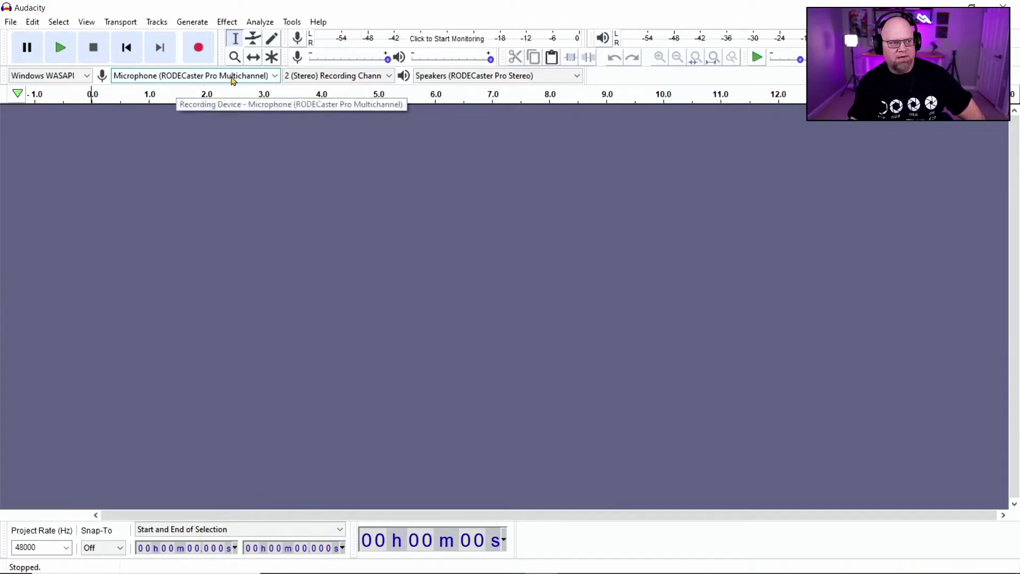
- Keep RODECaster Pro Stereo speakers for playback and set recording channels to 2 (Stereo)
click(479, 78)
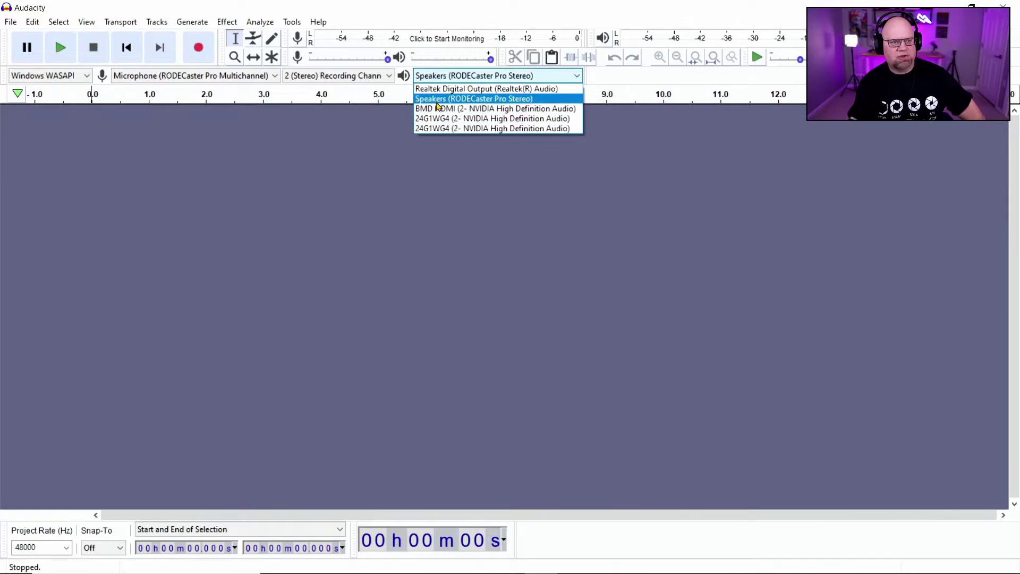
click(456, 100)
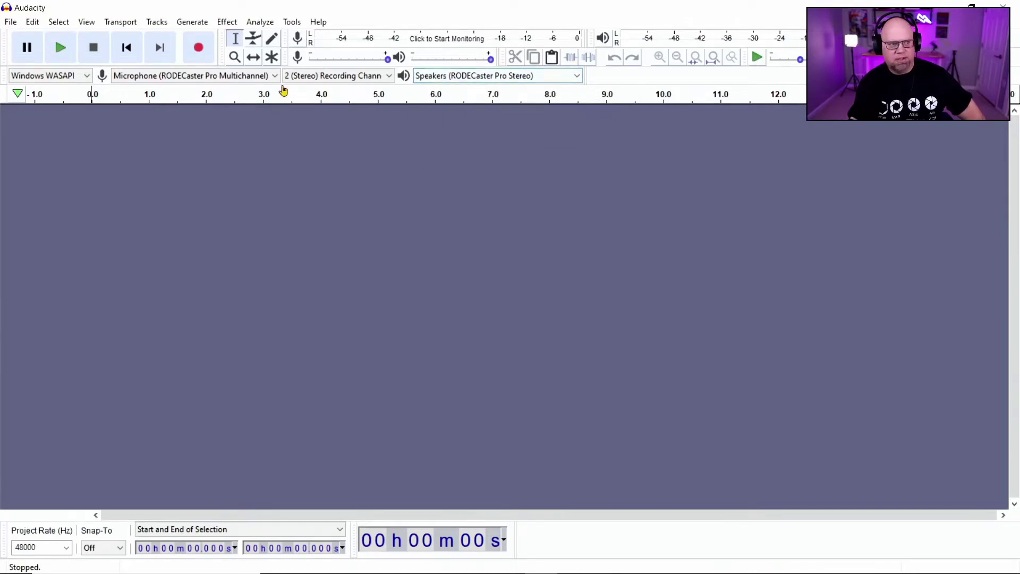
click(314, 81)
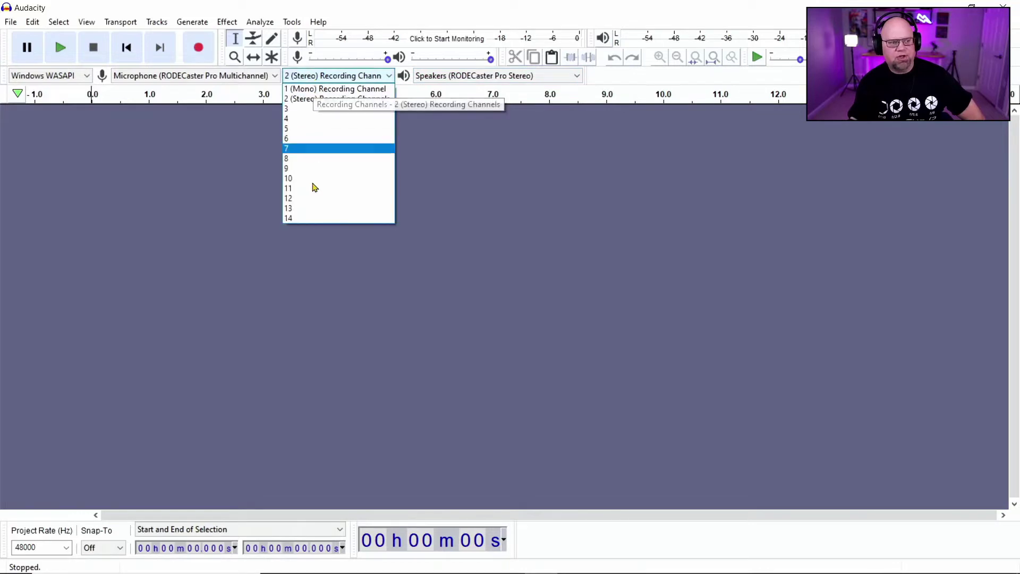
click(306, 219)
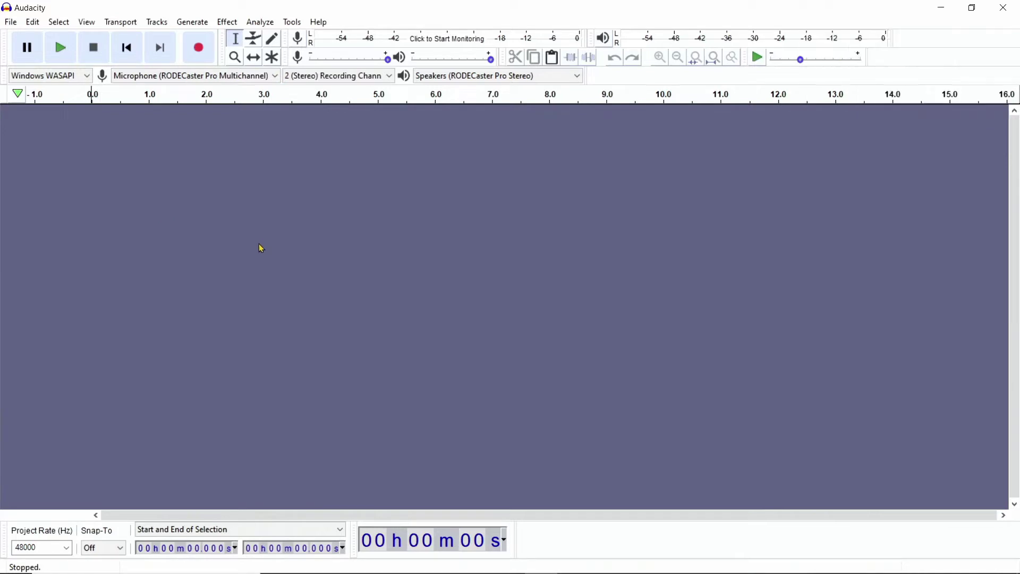
- Confirm the Quality preferences show 48000 Hz sample rate and 24-bit format, then close Preferences
click(10, 23)
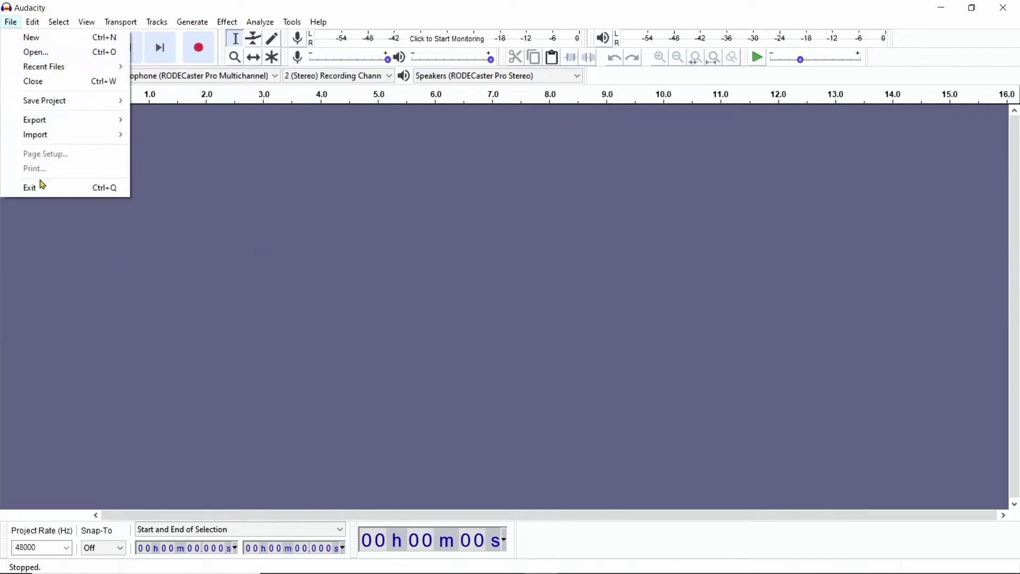
mouse_move(23, 29)
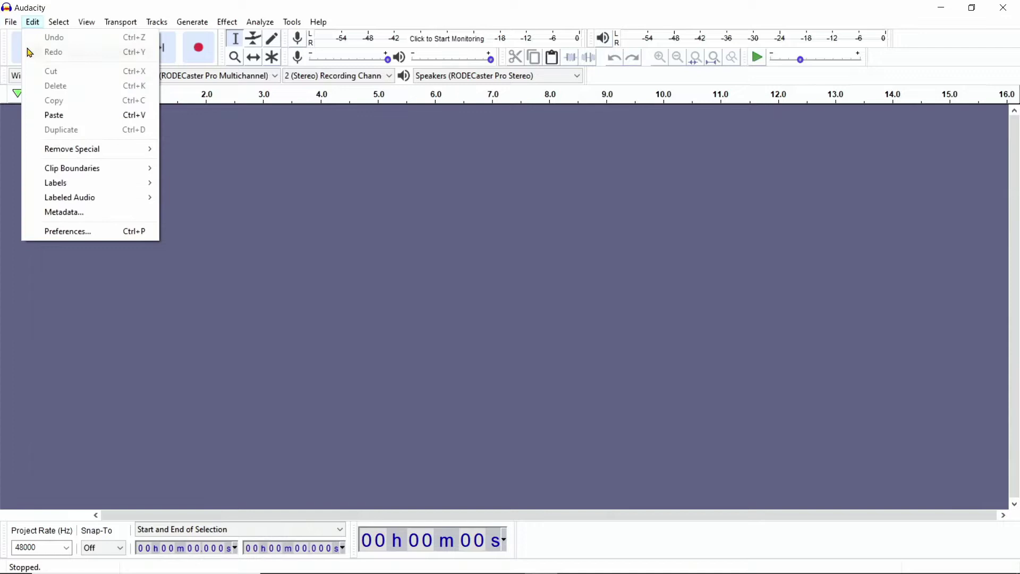
click(81, 231)
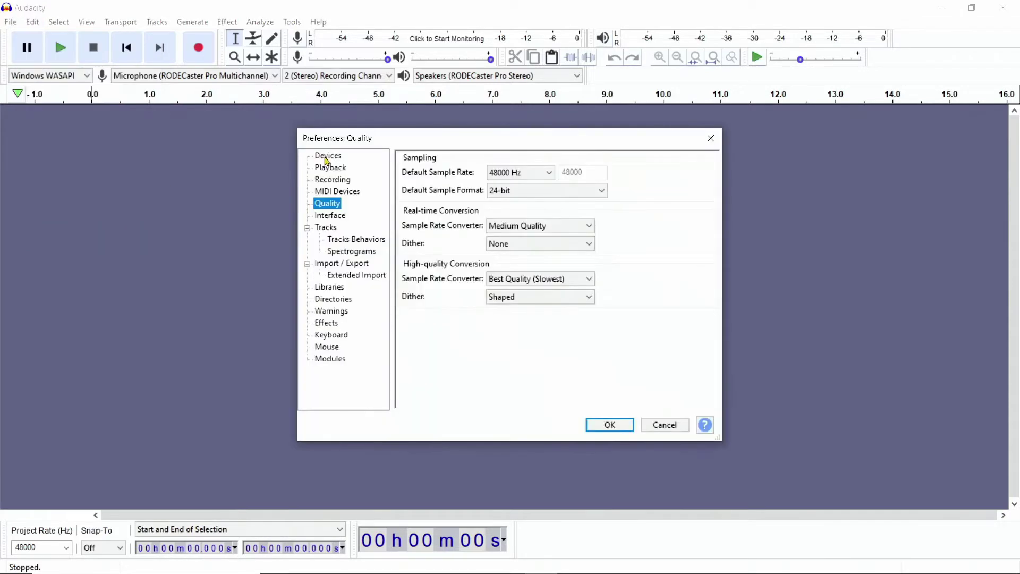
click(327, 157)
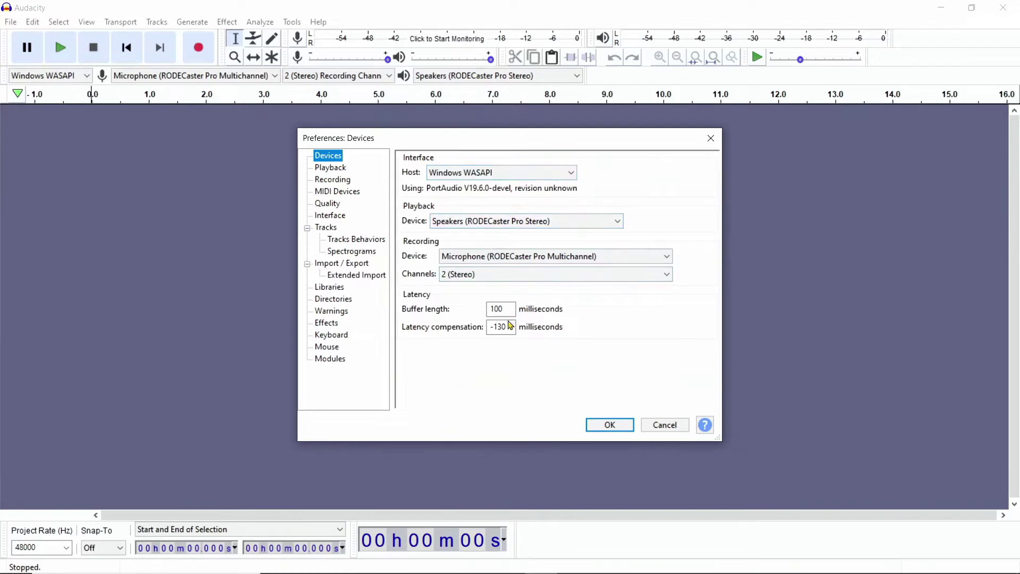
click(322, 206)
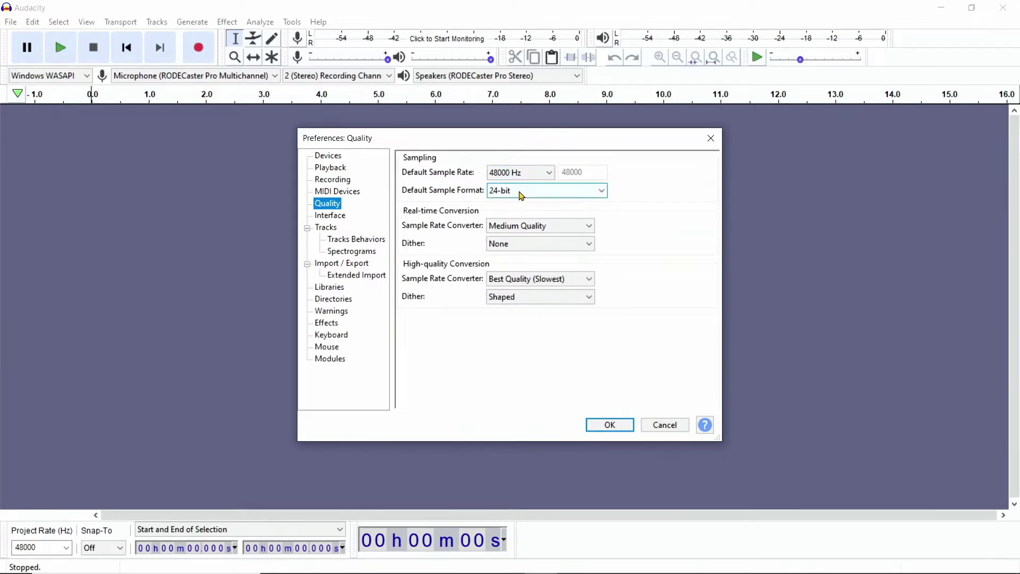
click(607, 426)
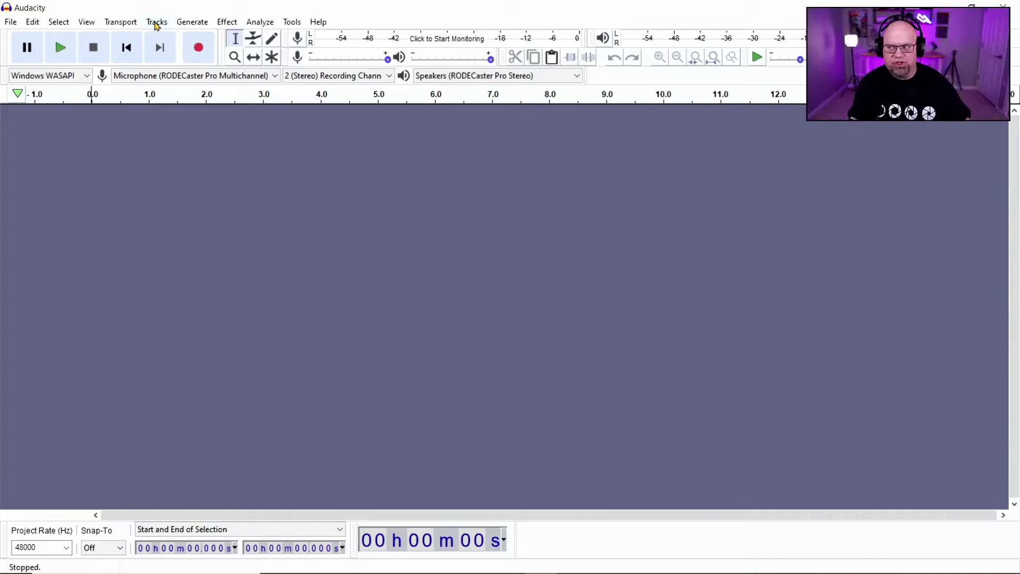
- Look at the Tracks menu and close it without adding a track
click(157, 22)
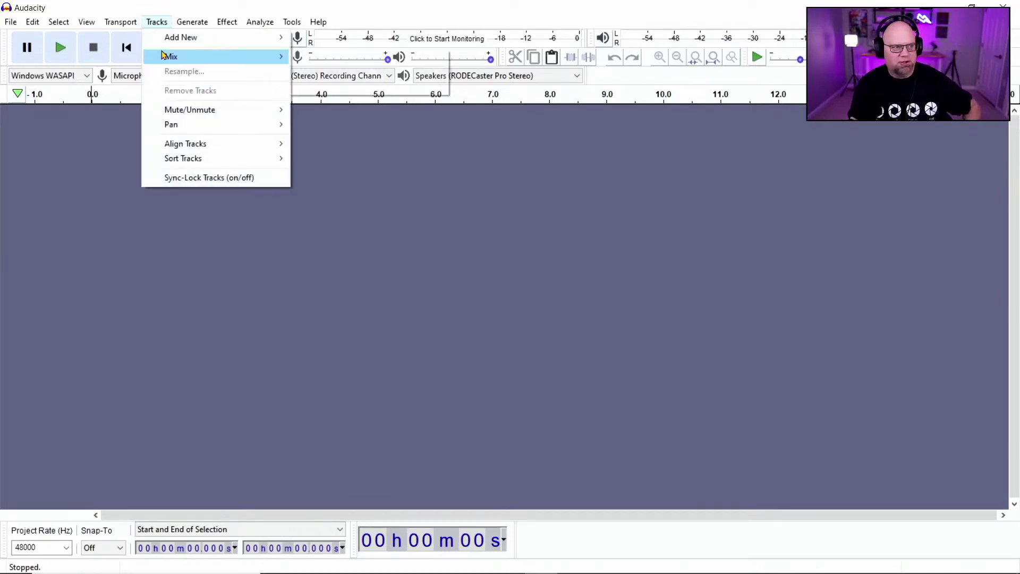
mouse_move(163, 43)
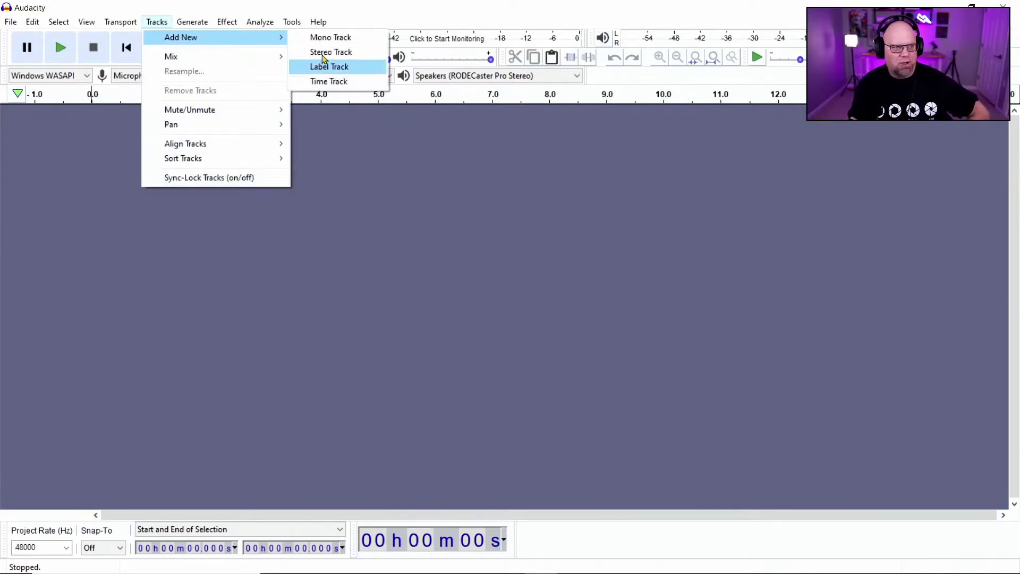
key(Escape)
key(Escape)
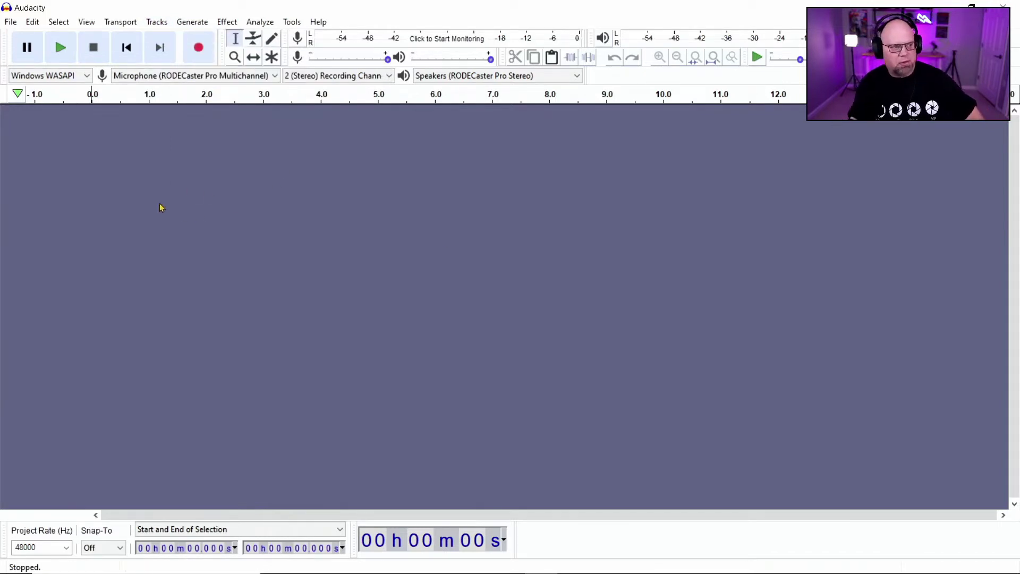
- Confirm Windows WASAPI host and RODECaster Pro Stereo playback, and set recording channels to 14
click(84, 78)
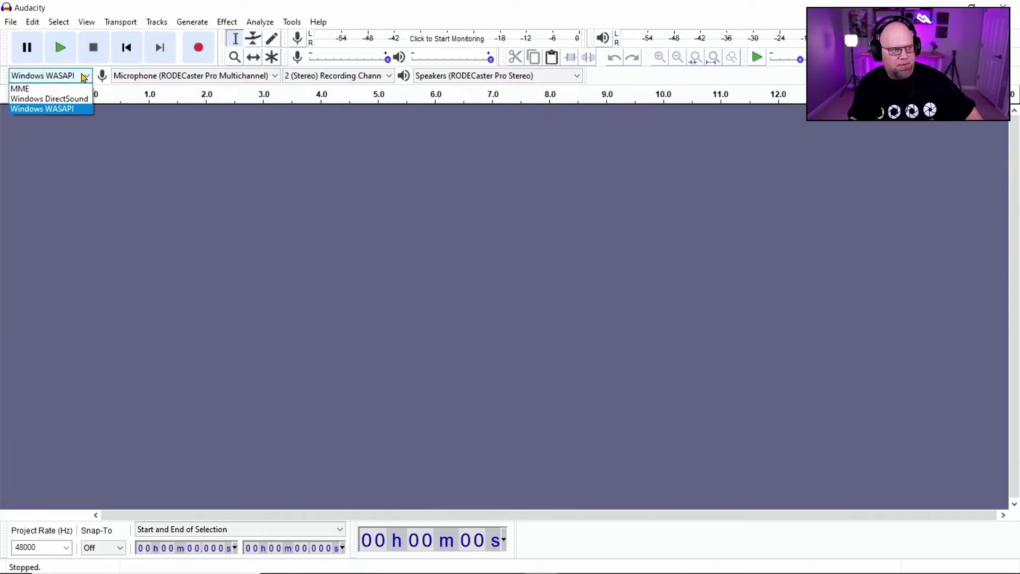
click(66, 107)
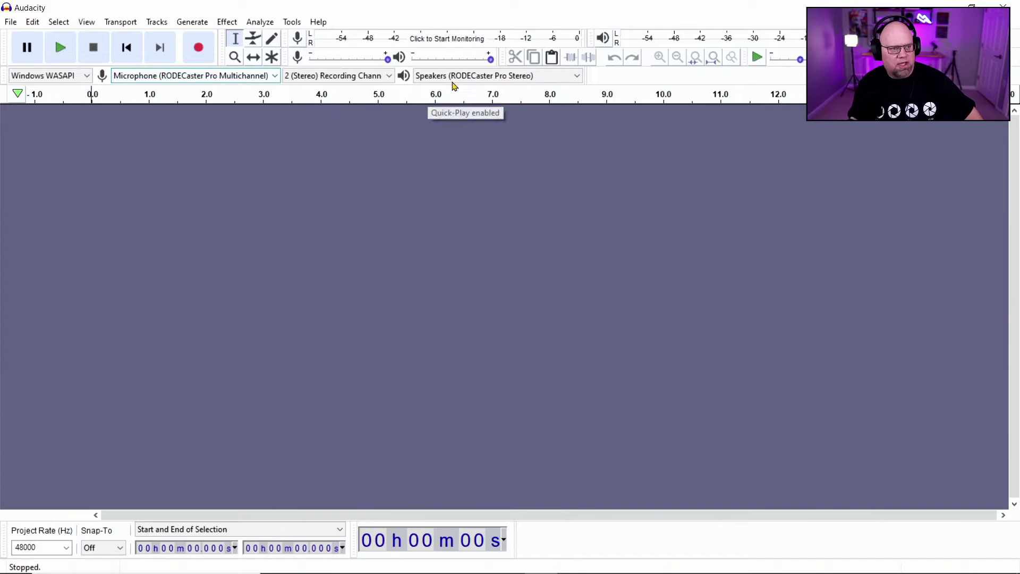
click(503, 79)
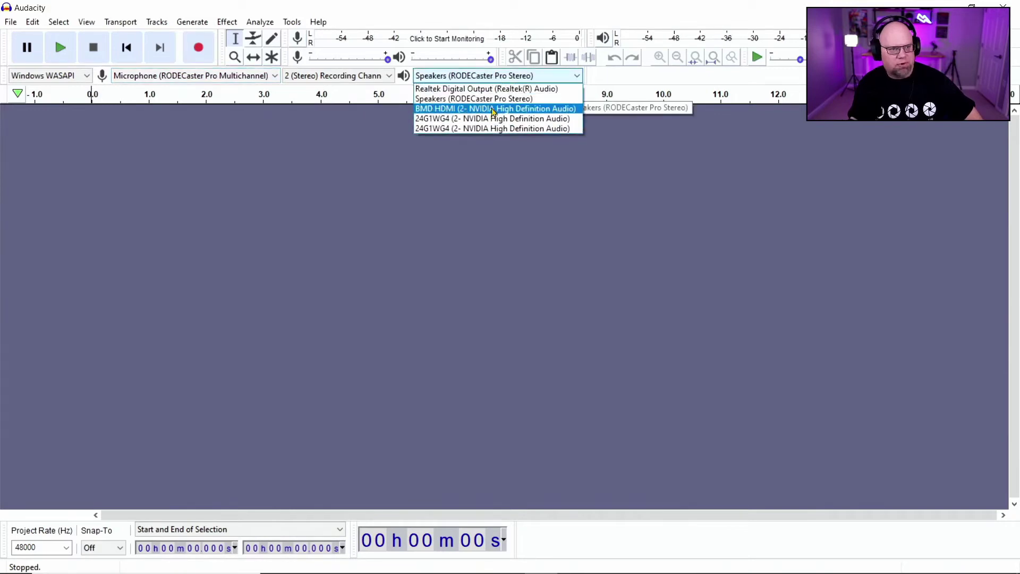
click(468, 102)
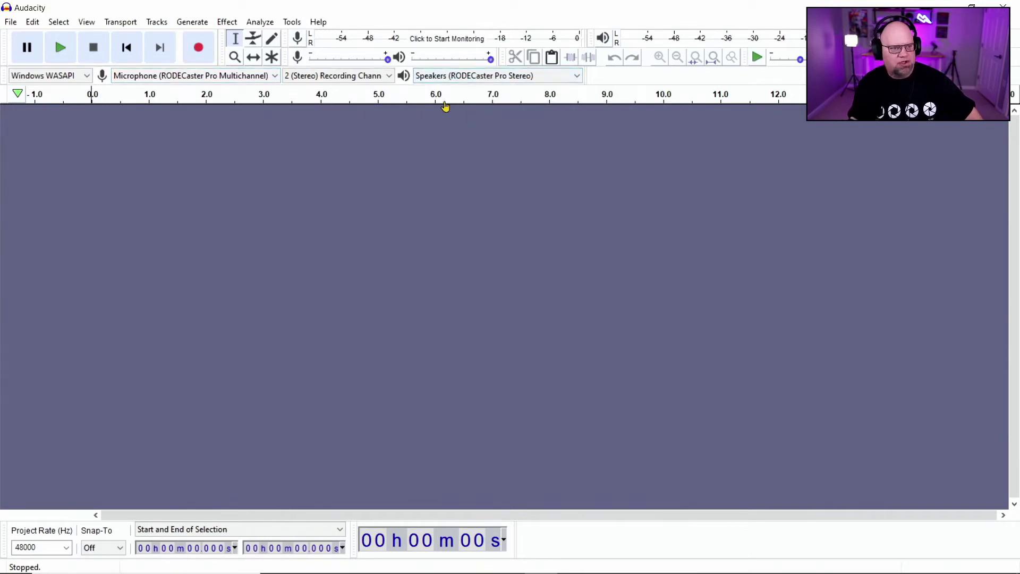
click(353, 80)
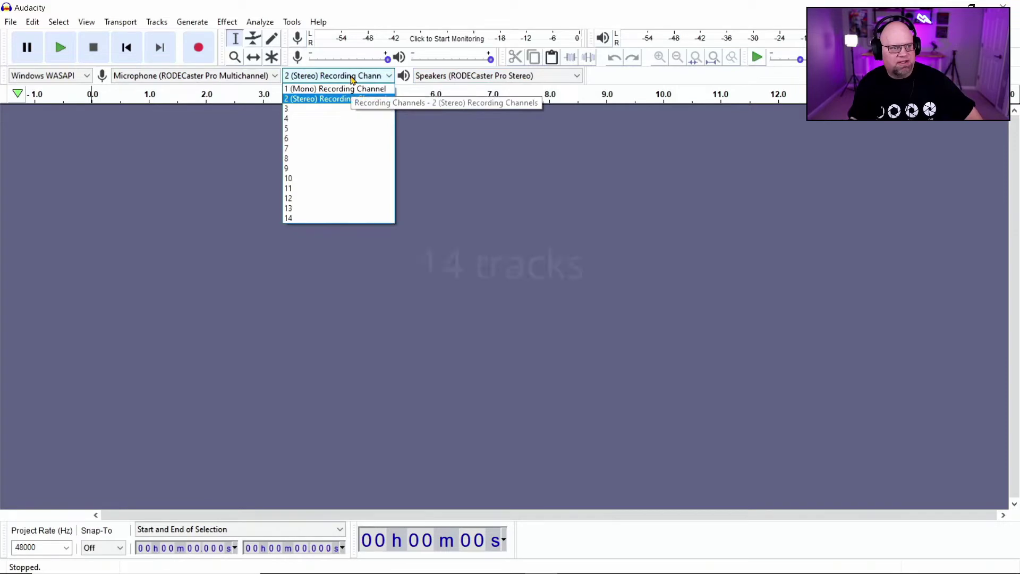
click(307, 218)
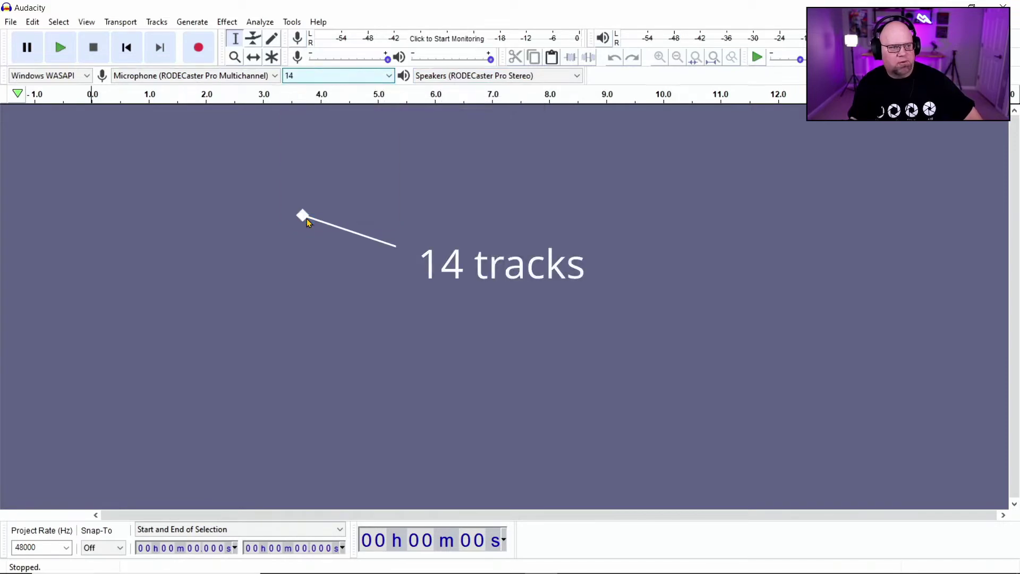
- Start recording the 14-channel take from the RODECaster Pro
click(200, 47)
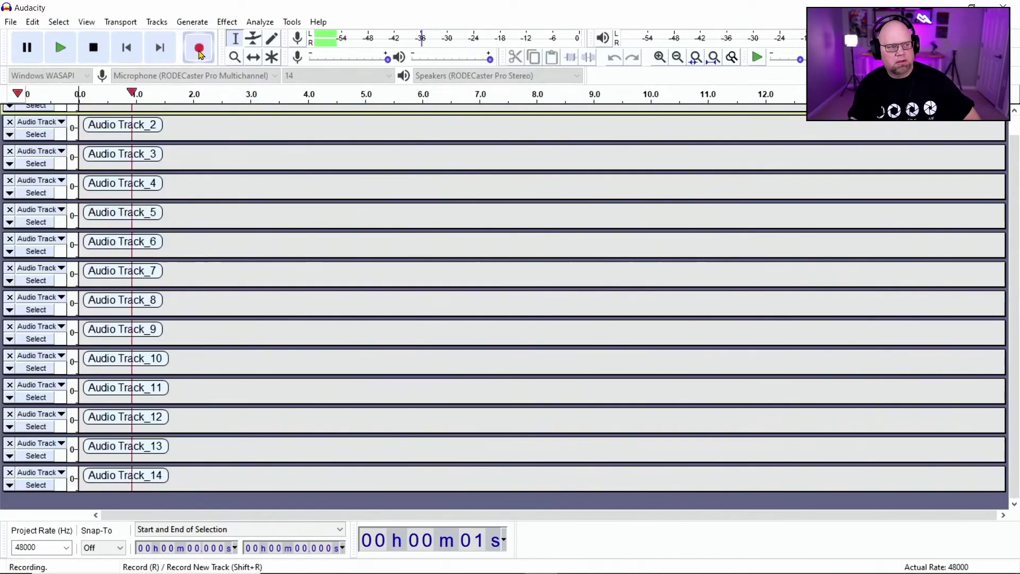
scroll(355, 316, up, 1)
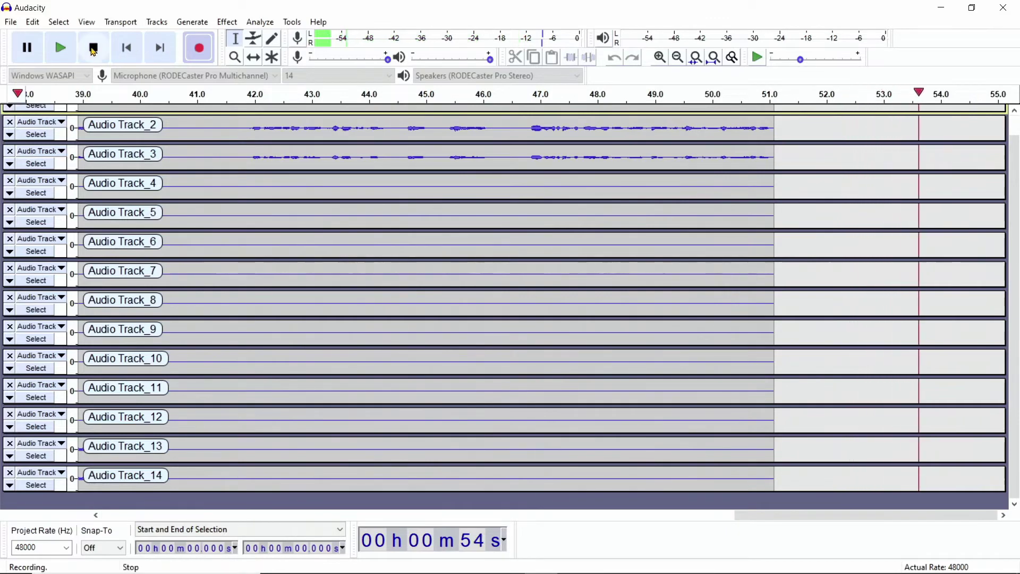
- Stop the recording and scroll back to the top of the track list
click(93, 49)
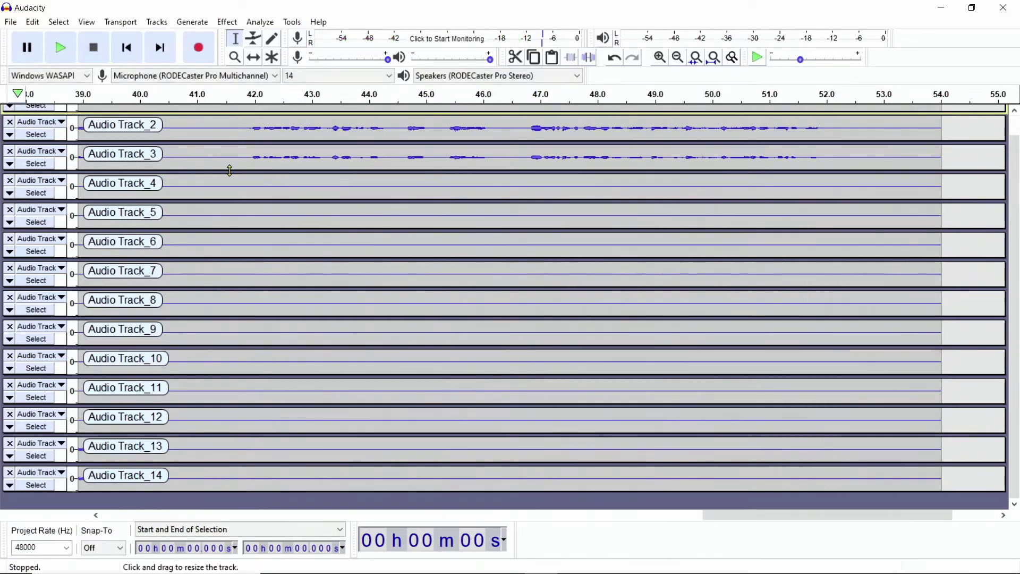
scroll(250, 191, up, 2)
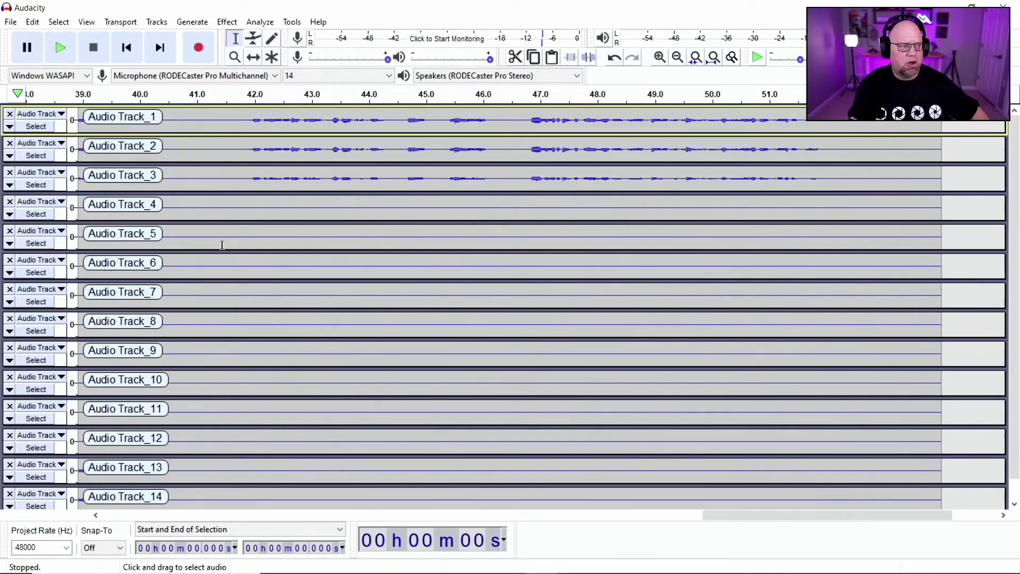
- Rename the third track from Audio Track_3 to mic1 using its Name option
click(62, 115)
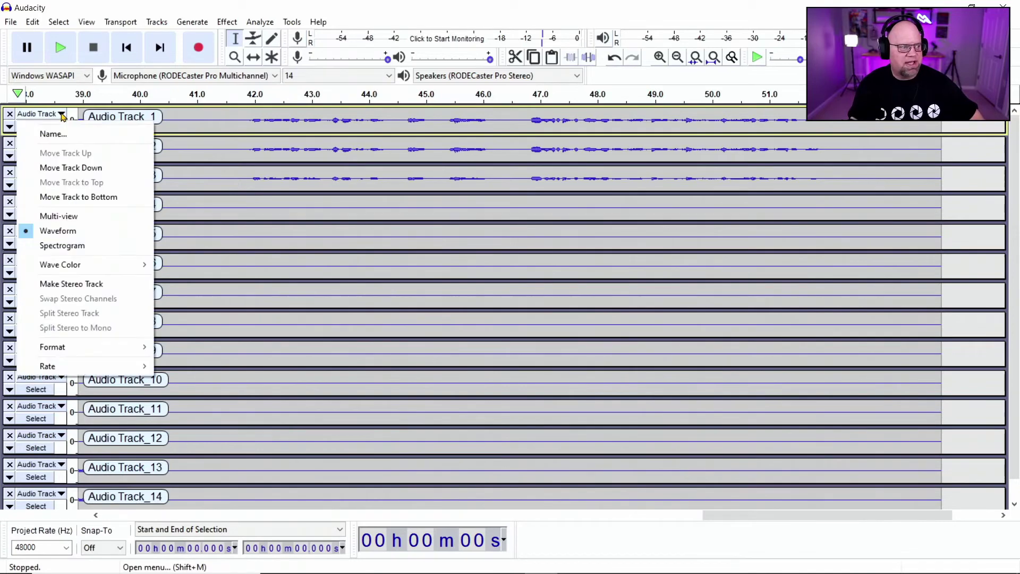
click(52, 133)
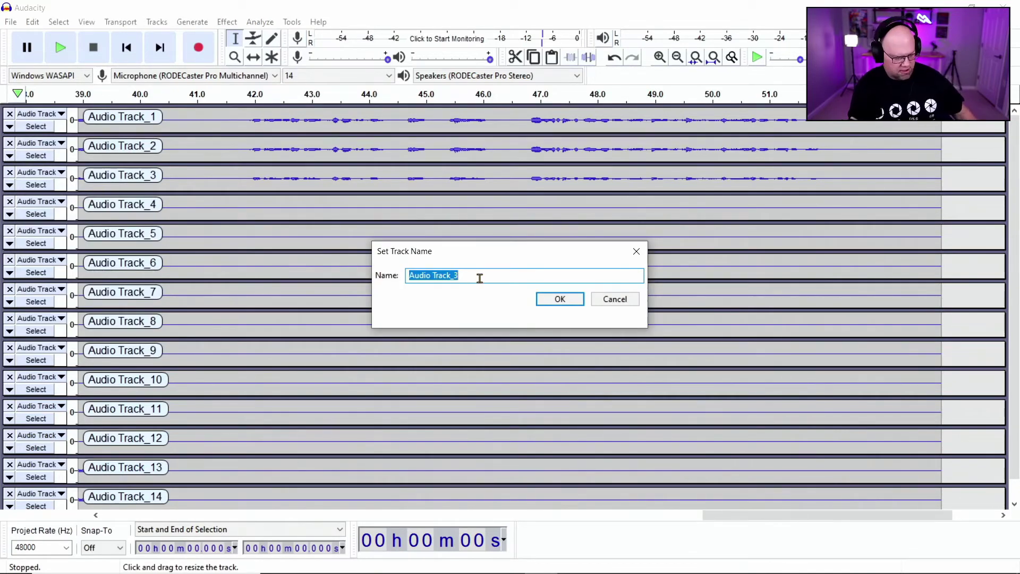
key(BackSpace)
text(mic1)
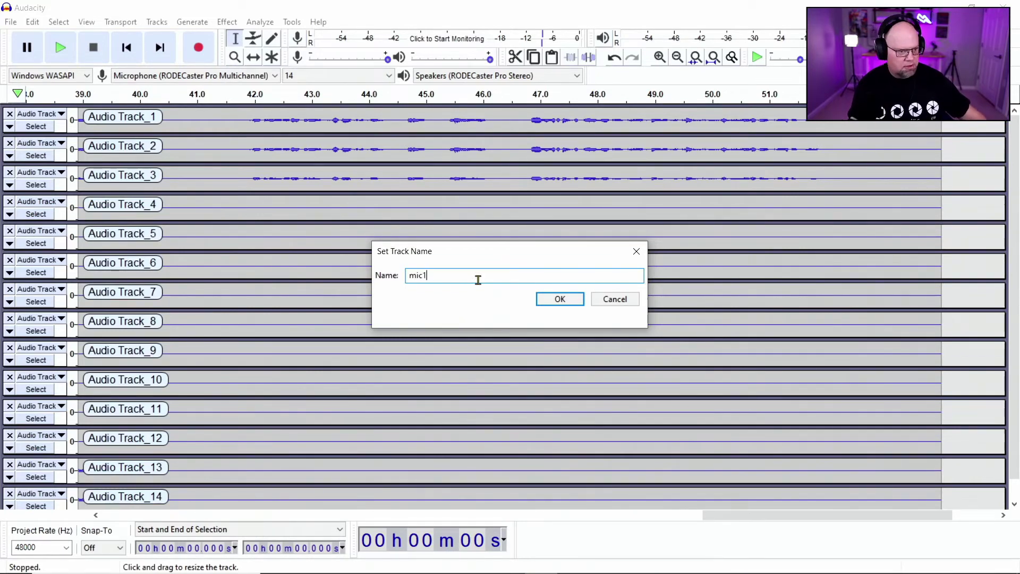
click(560, 299)
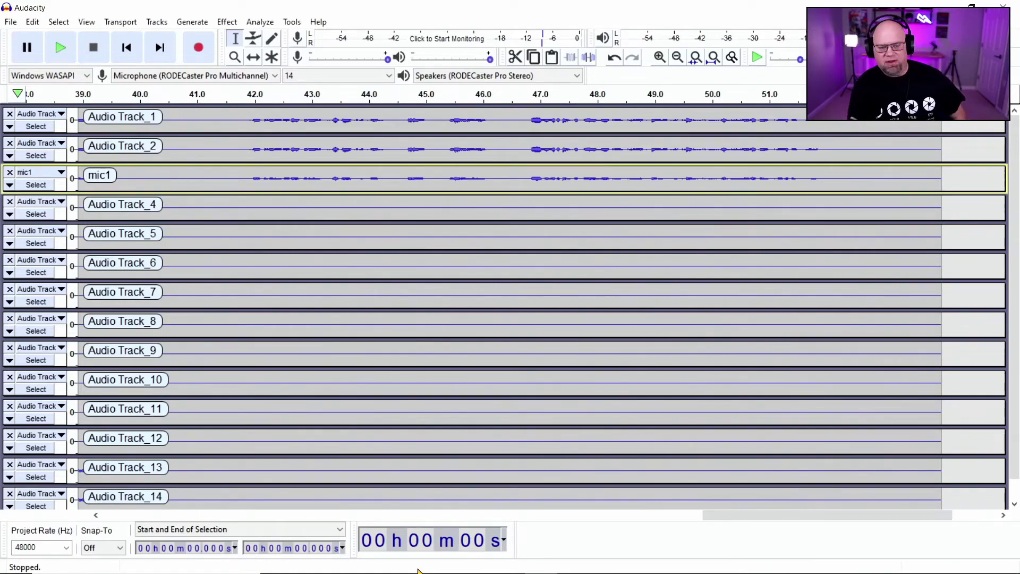
mouse_move(420, 571)
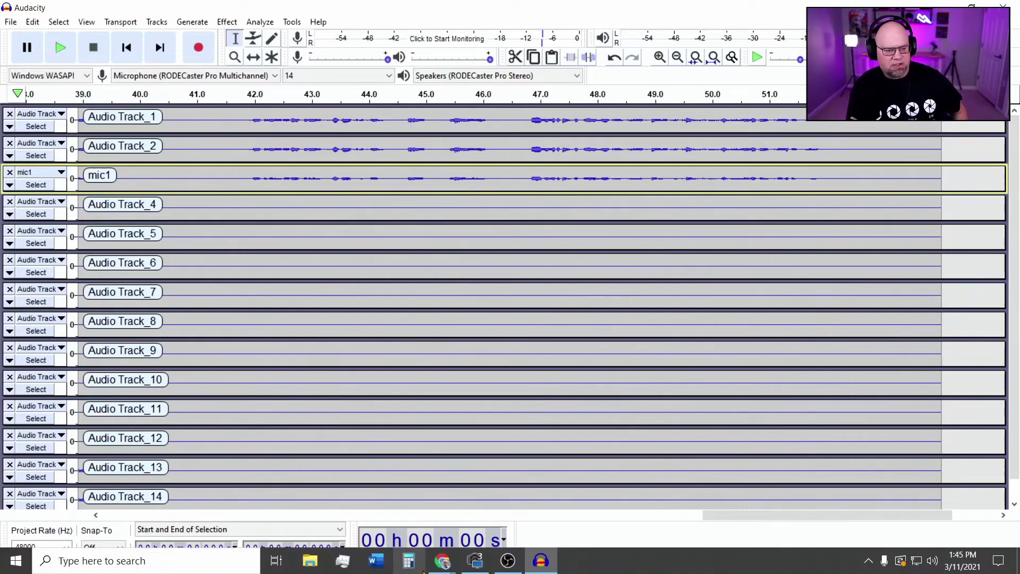
click(455, 570)
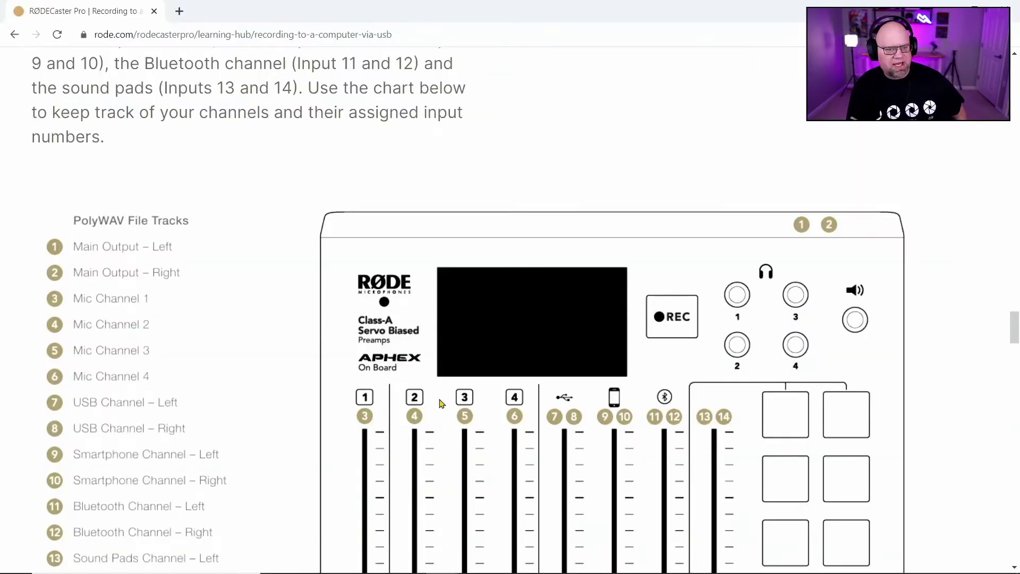
drag(1015, 326, 1017, 338)
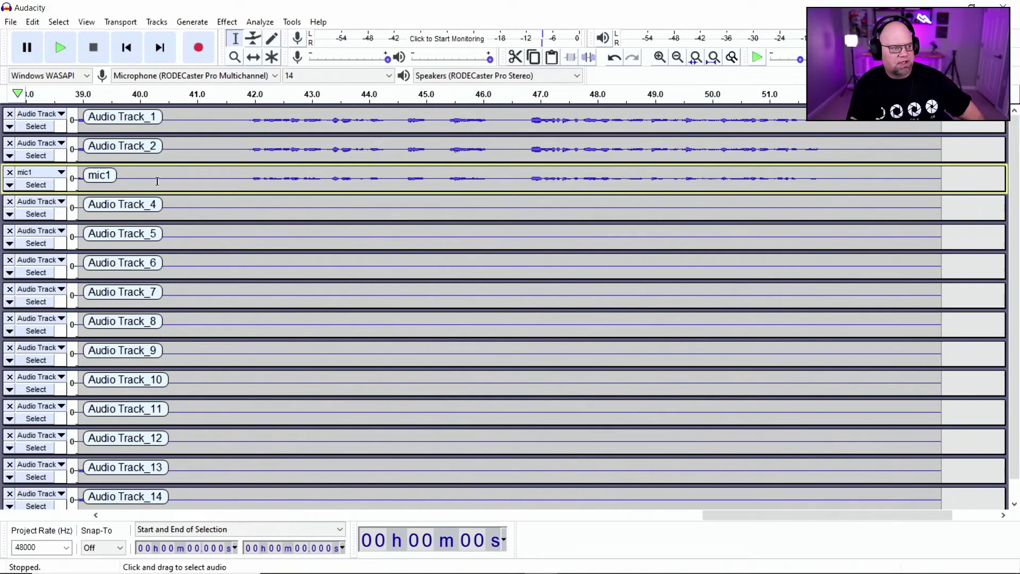
- Use Make Stereo Track on Audio Track_1 to merge it with Audio Track_2
click(61, 115)
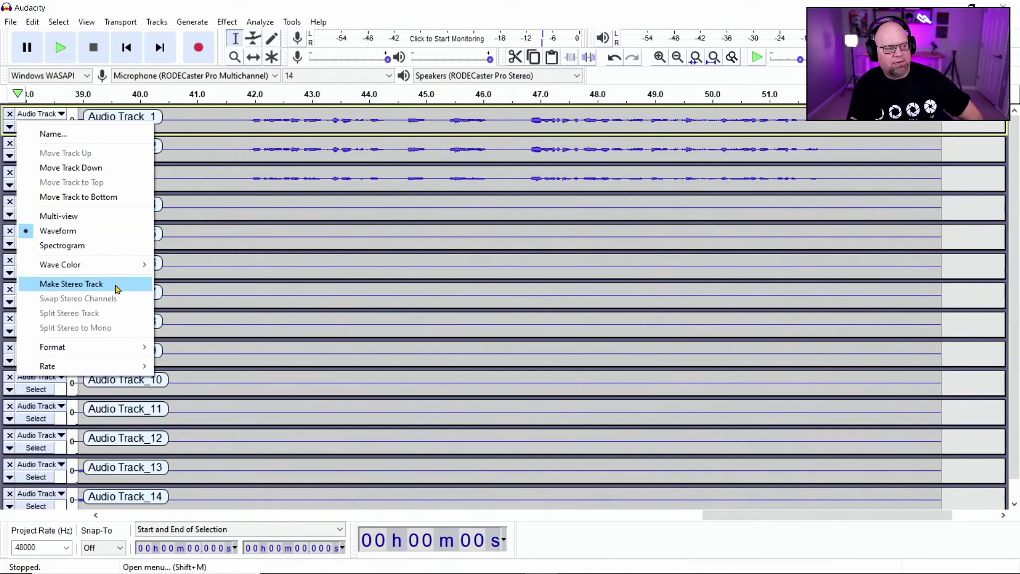
click(85, 291)
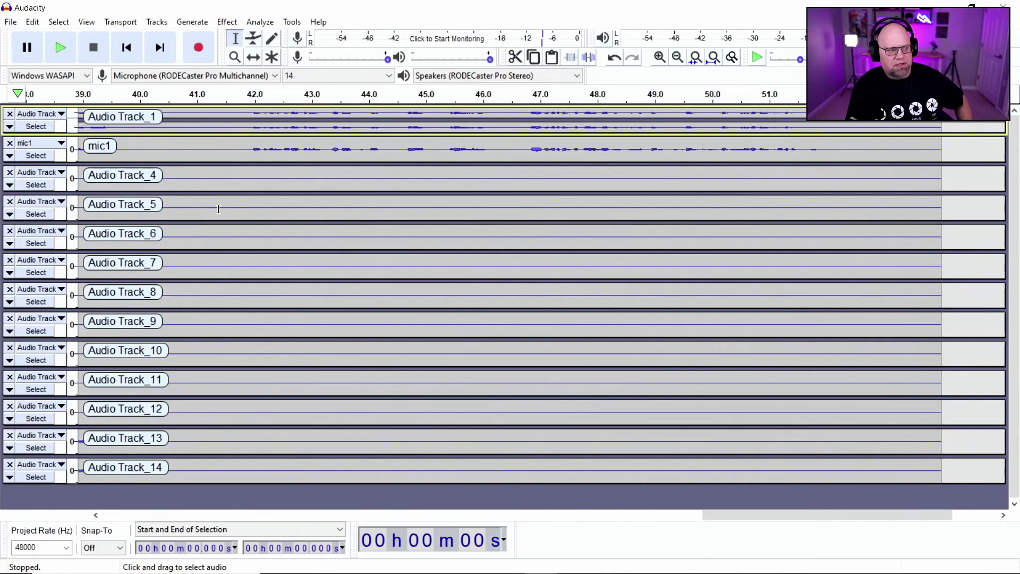
- Export the project as 'untitled' WAV on the Desktop, accepting the stereo mixdown and empty tags
click(11, 22)
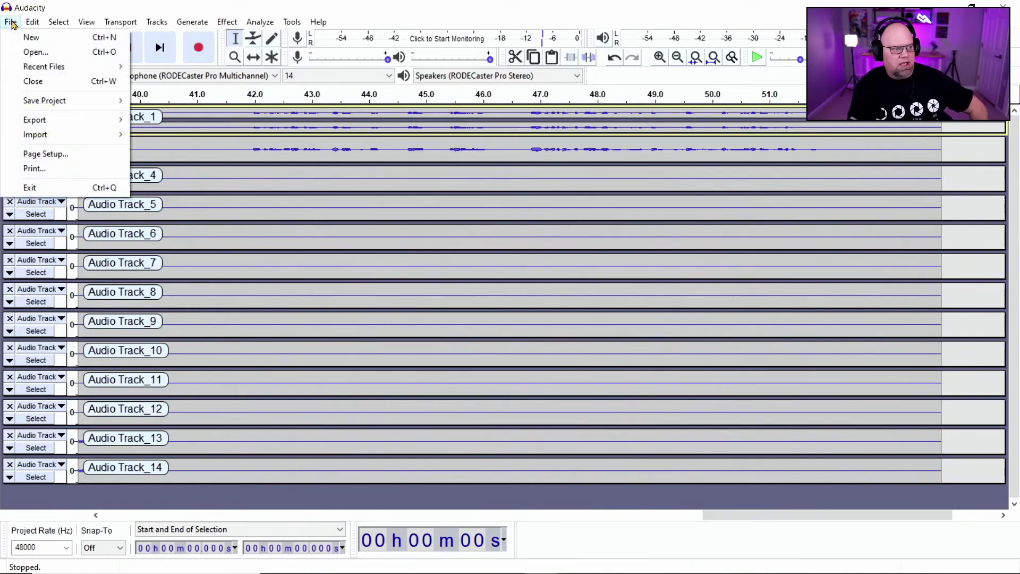
mouse_move(45, 122)
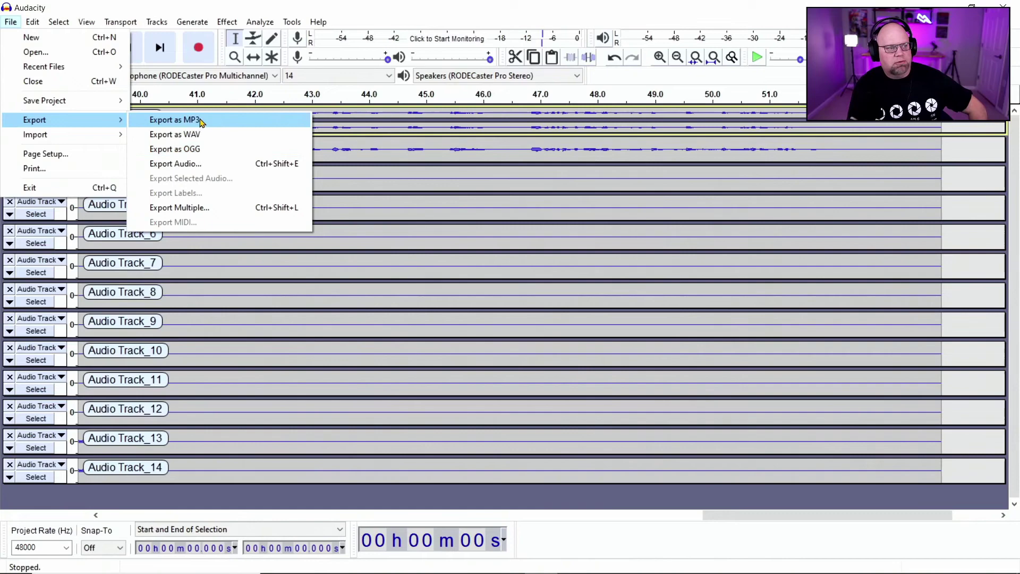
click(212, 134)
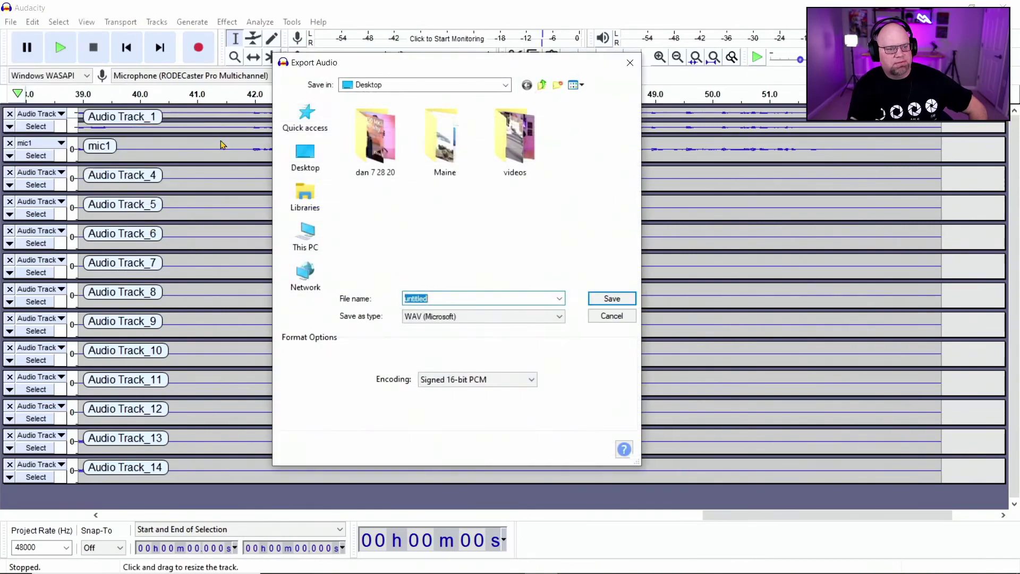
click(610, 301)
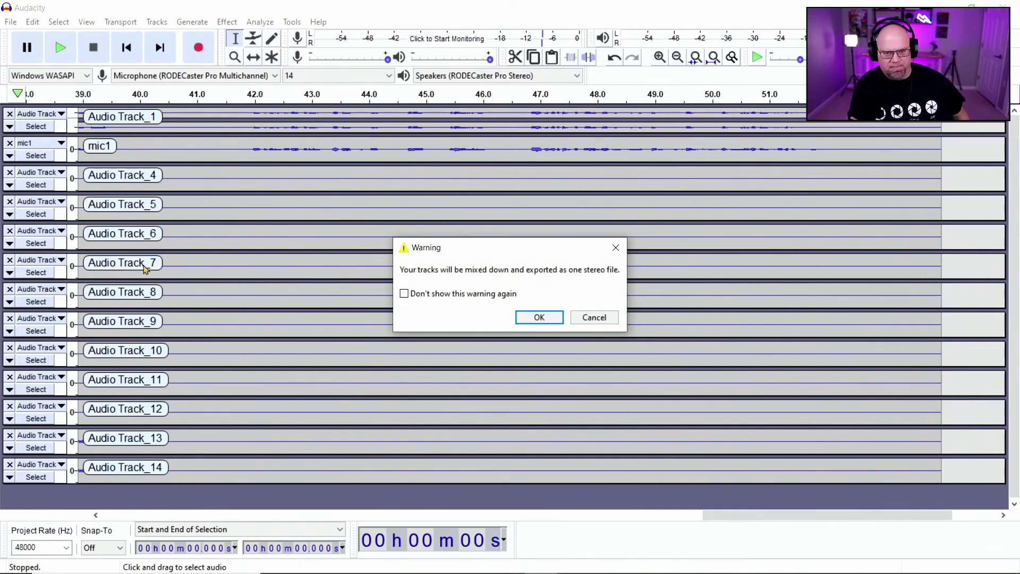
click(532, 318)
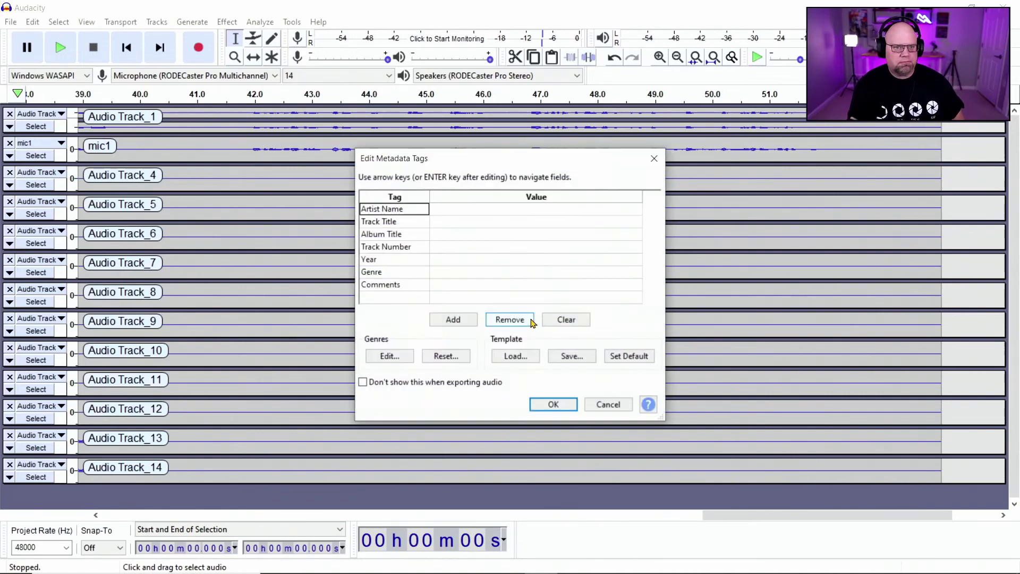
click(553, 405)
click(32, 23)
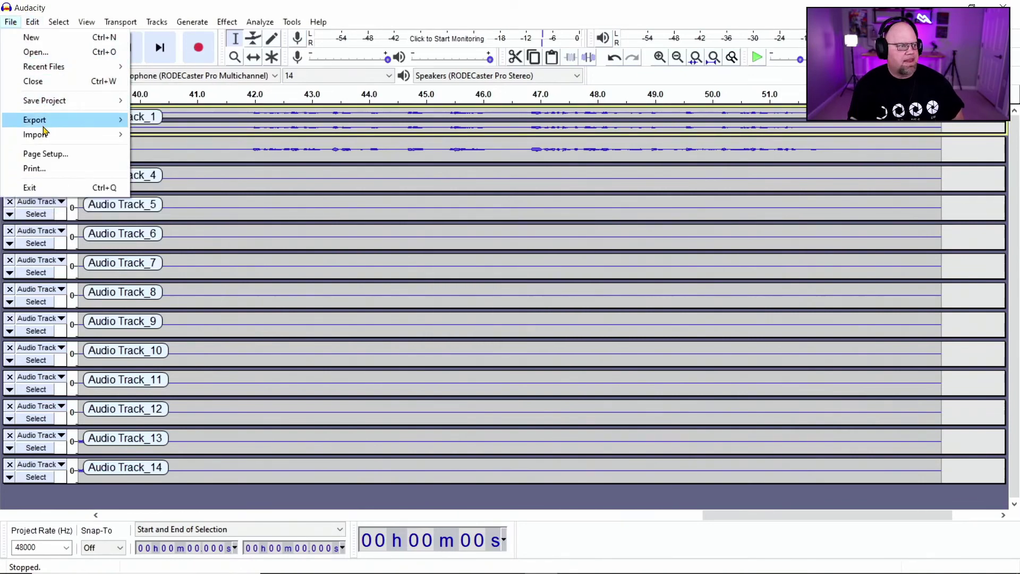
- Set up Export Multiple with WAV format and Signed 24-bit PCM encoding
click(200, 208)
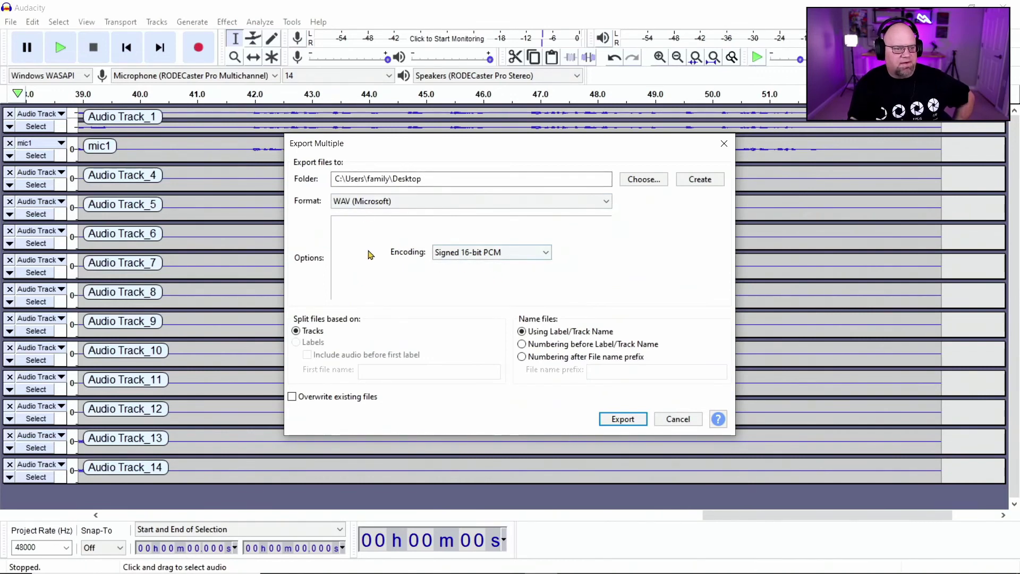
click(414, 207)
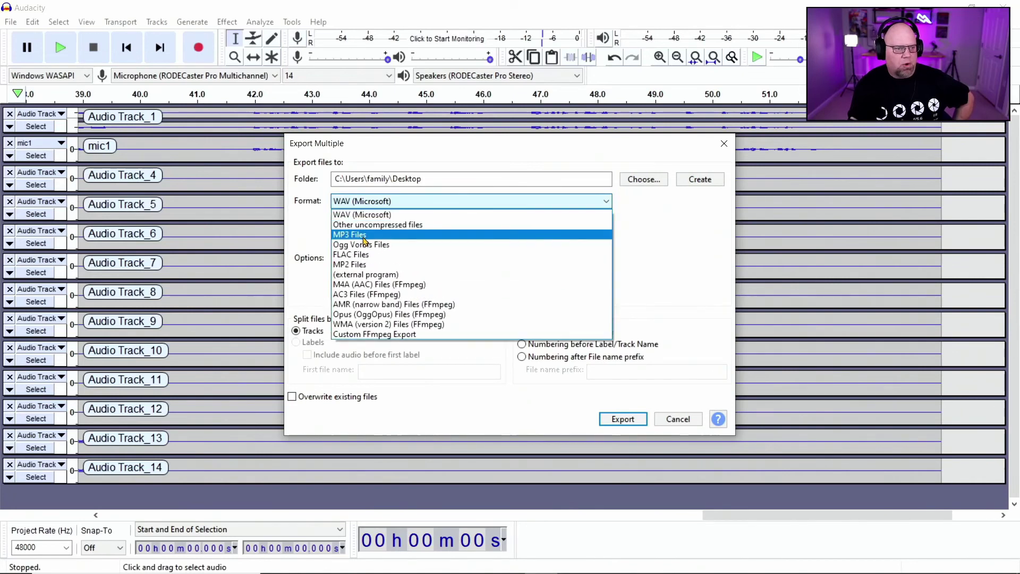
click(413, 209)
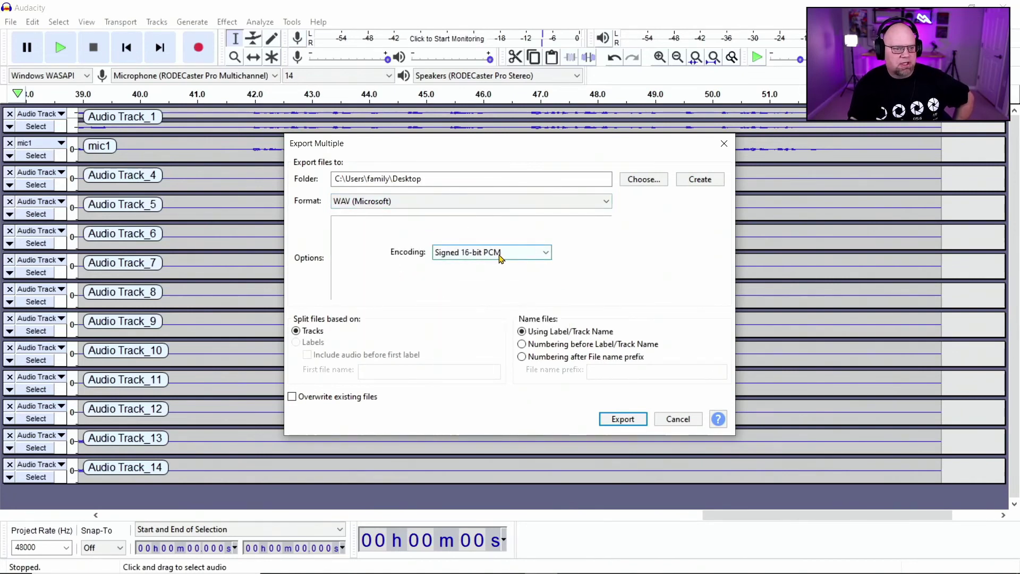
click(499, 254)
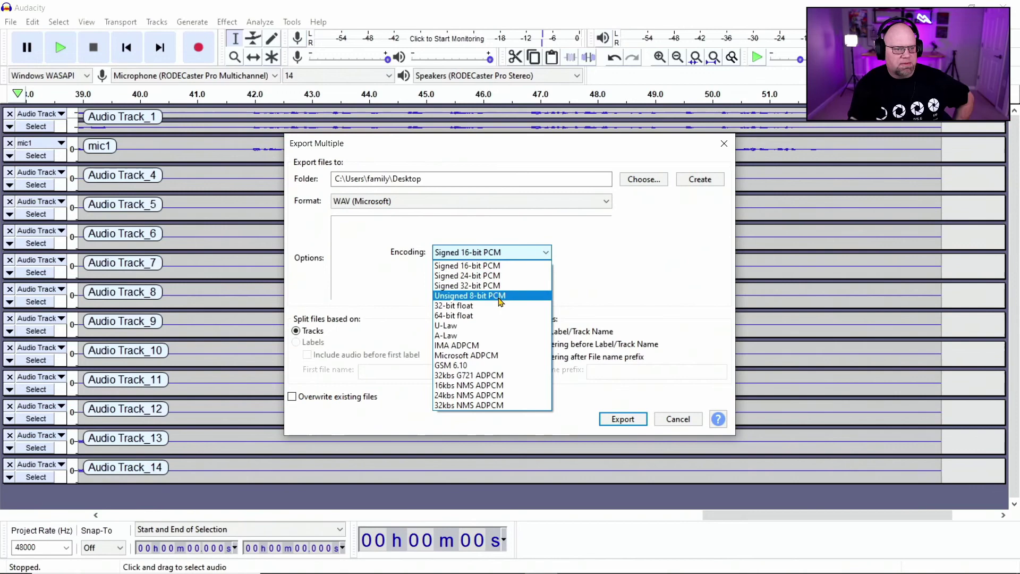
click(479, 277)
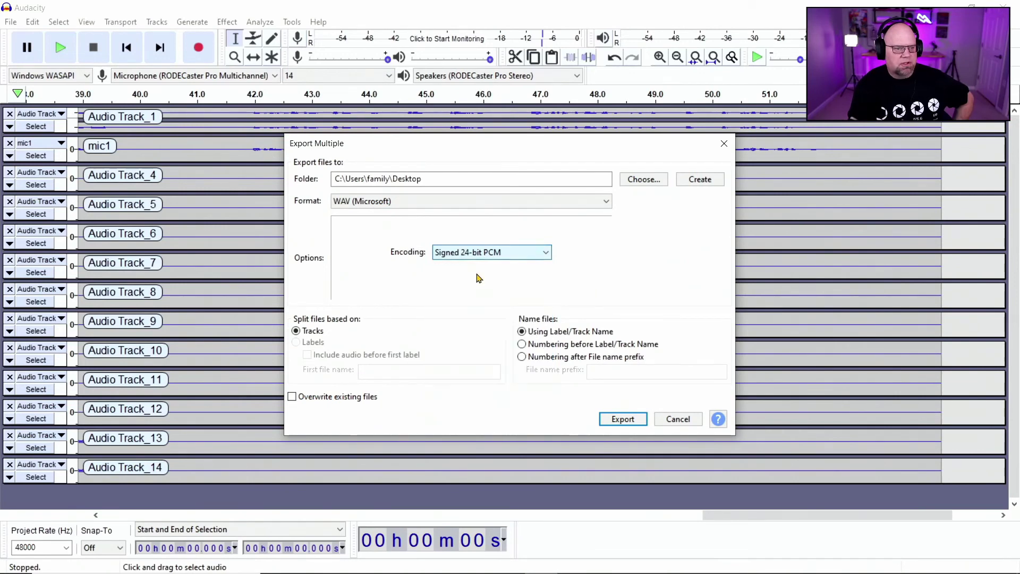
- Start the export and accept the metadata tags for Audio Track_1, mic1, Audio Track_4, Audio Track_5 and the following tracks
click(625, 421)
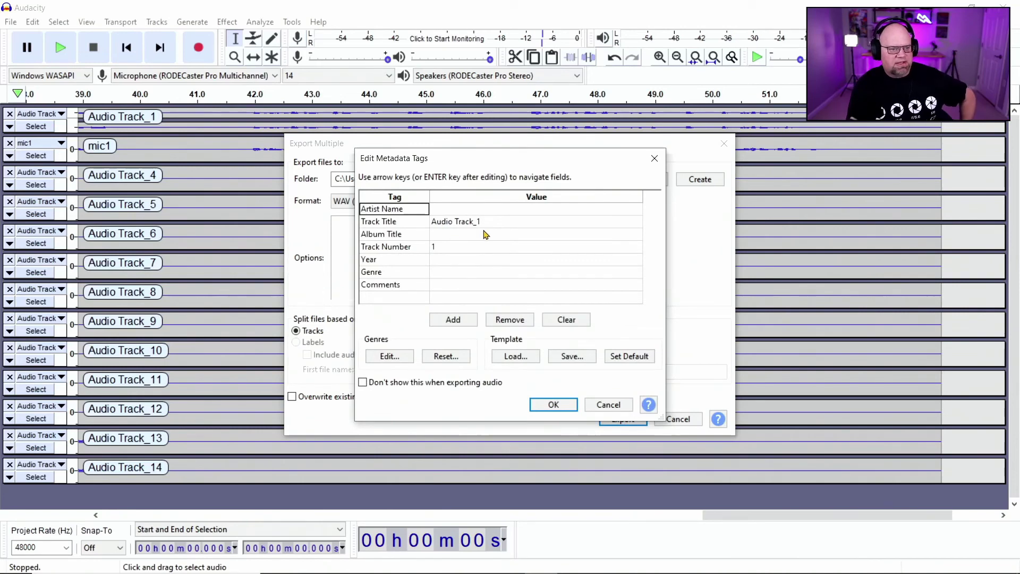
click(563, 412)
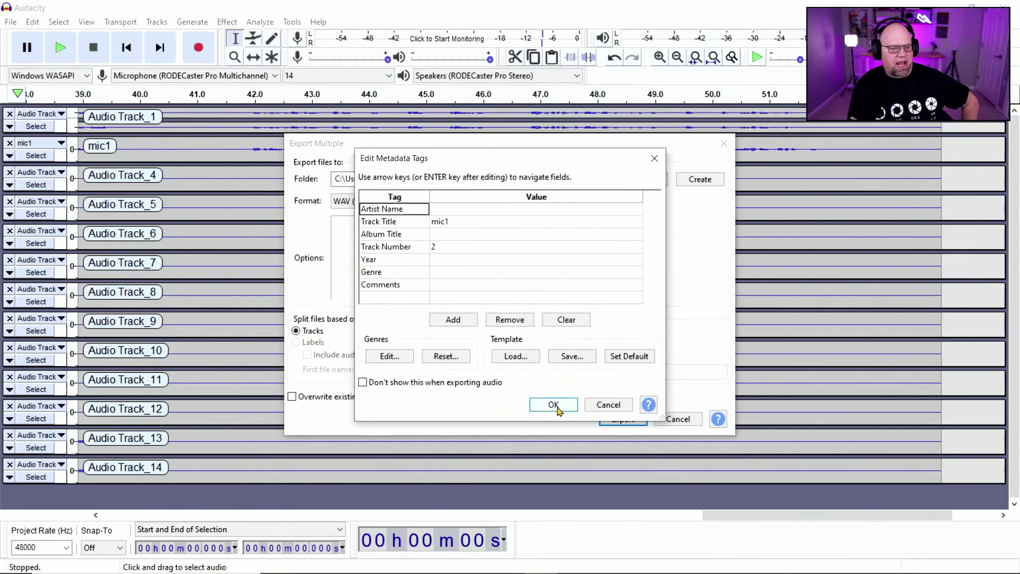
click(555, 406)
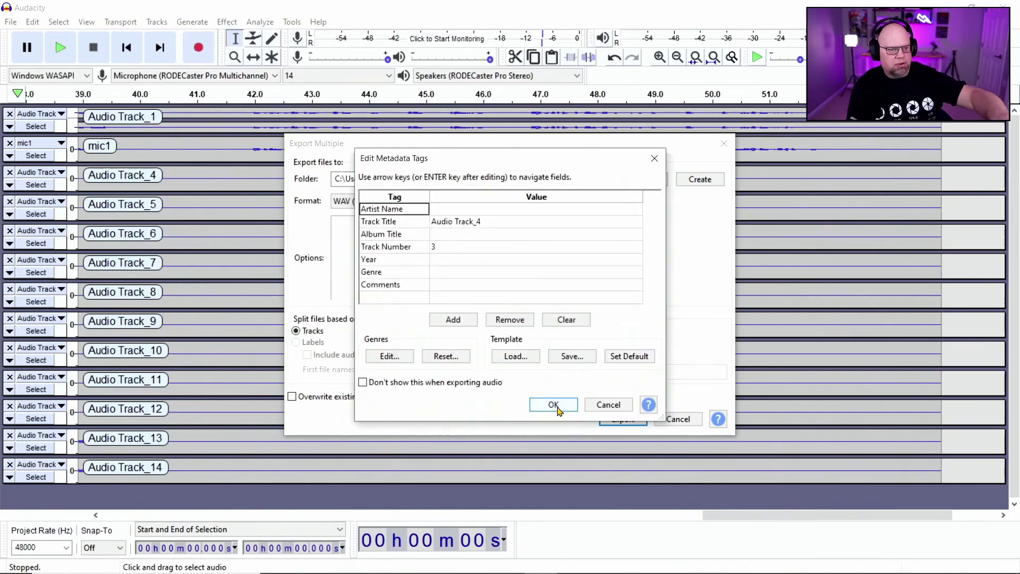
click(554, 406)
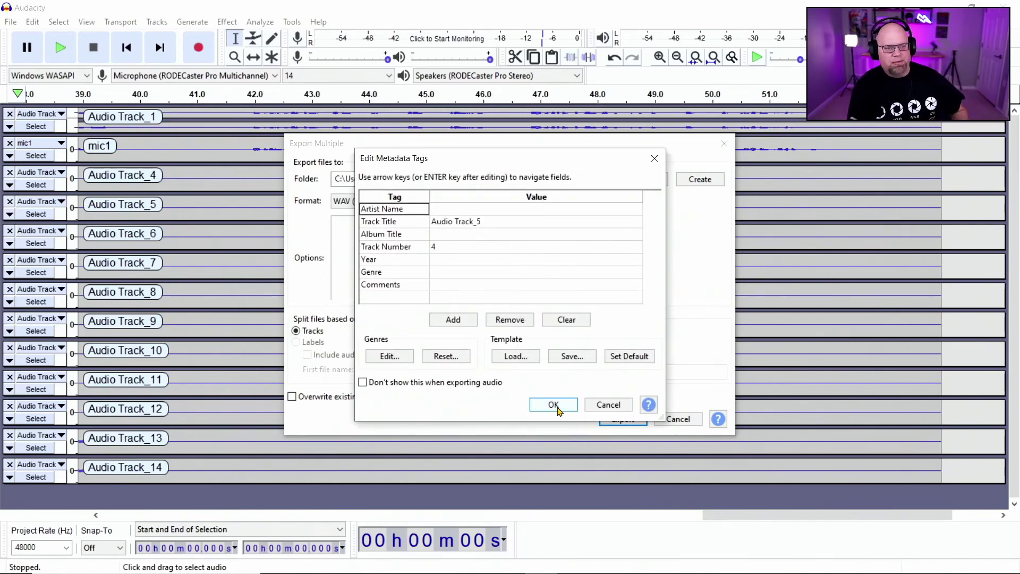
click(554, 406)
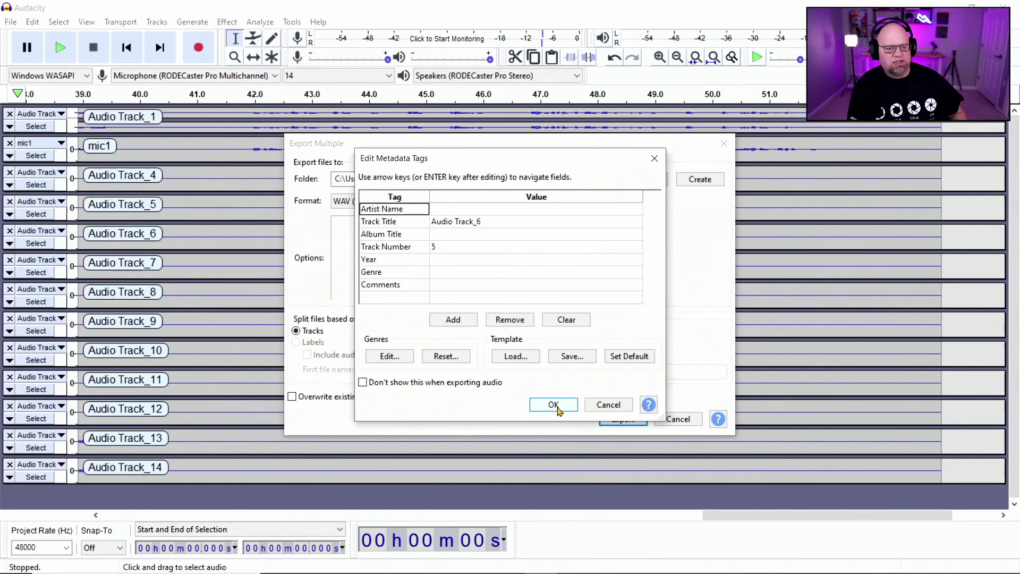
click(557, 406)
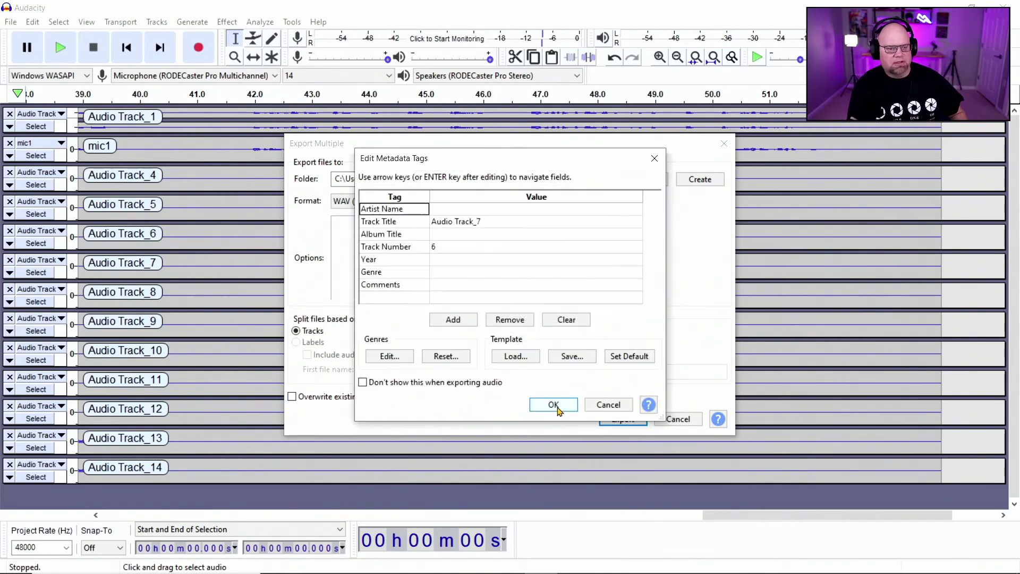
click(557, 407)
click(557, 408)
click(558, 408)
click(557, 408)
click(557, 408)
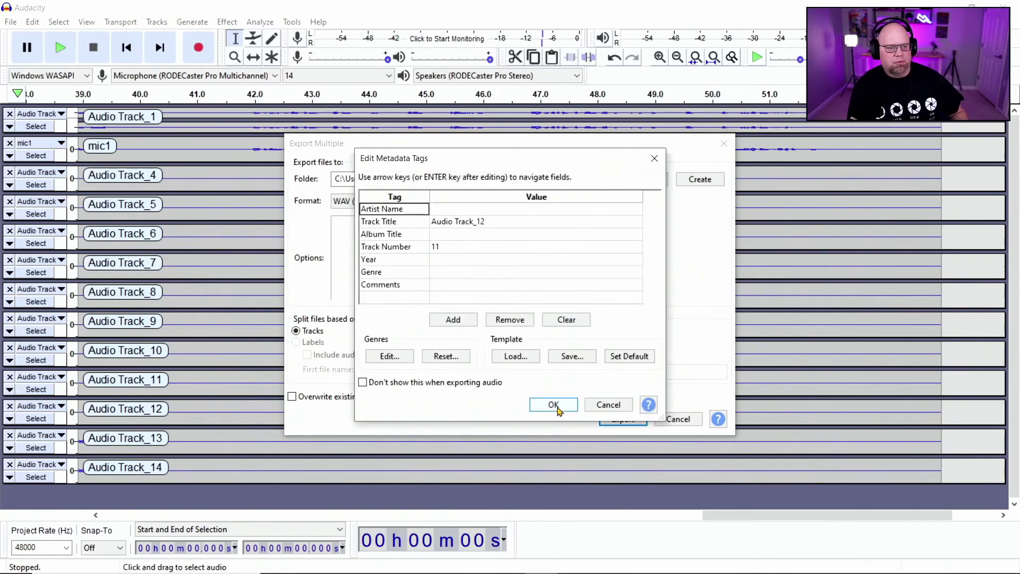
click(557, 408)
click(557, 408)
click(557, 408)
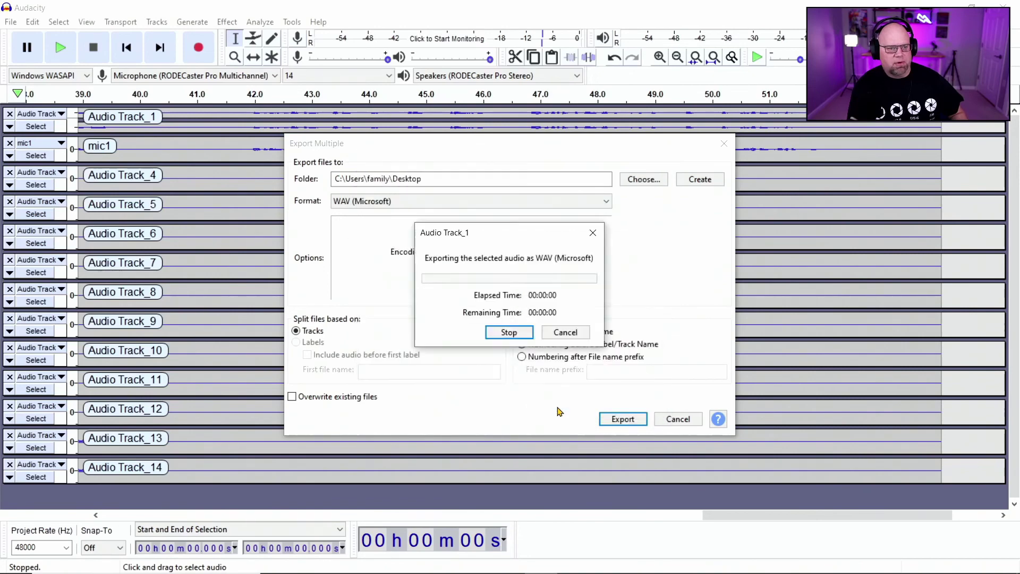
- Accept the last track's tags, dismiss the exported-files list, and minimize Audacity
click(621, 420)
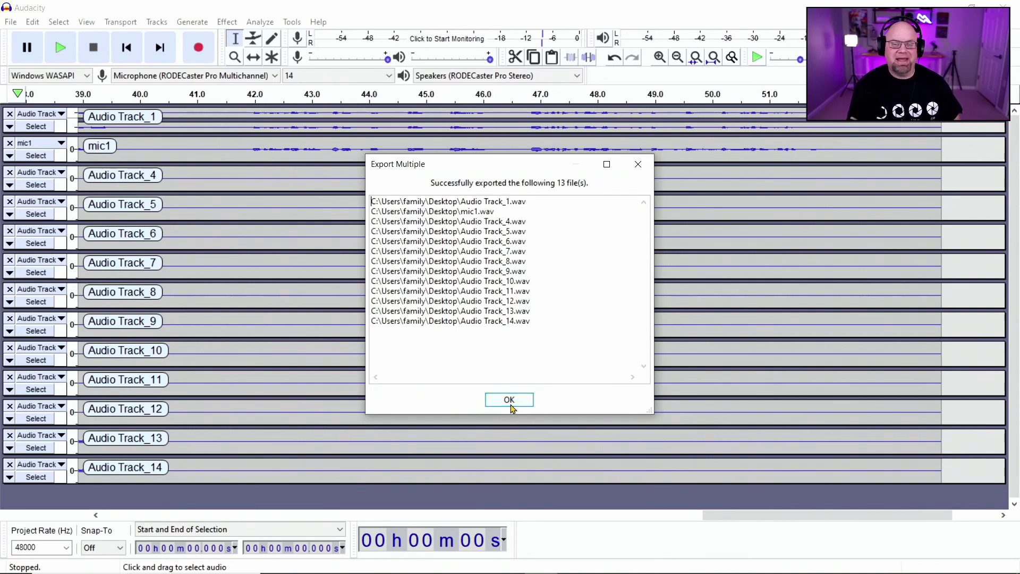
click(511, 406)
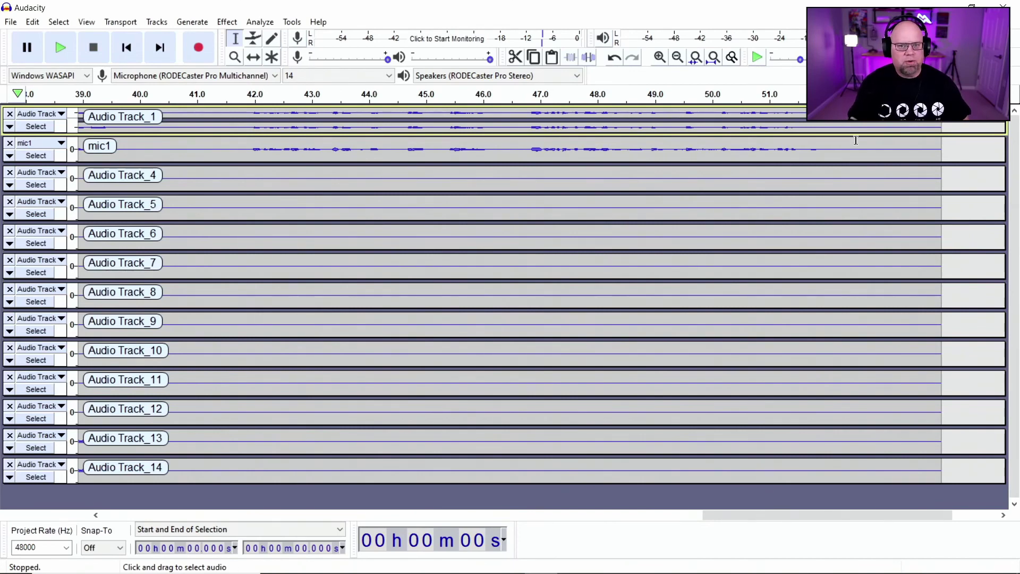
click(942, 5)
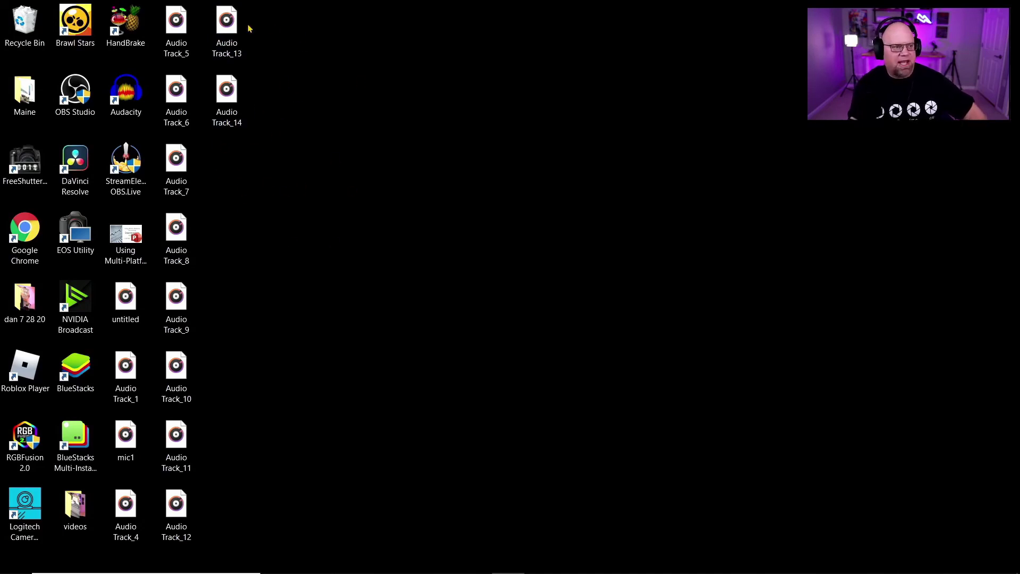
- Play Audio Track_13 in Groove Music and skip ahead to about 24 seconds
double_click(229, 24)
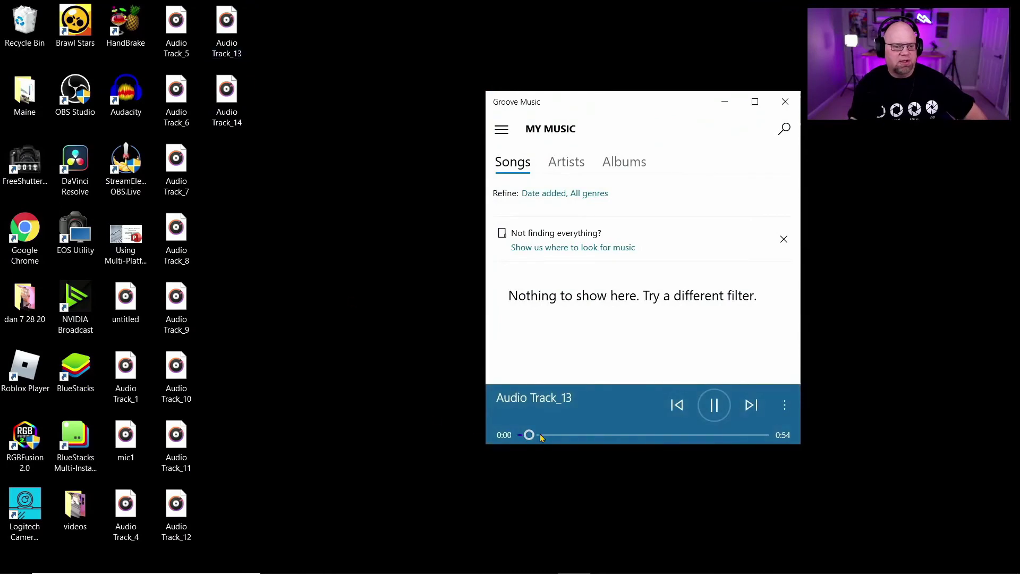
drag(529, 434, 629, 437)
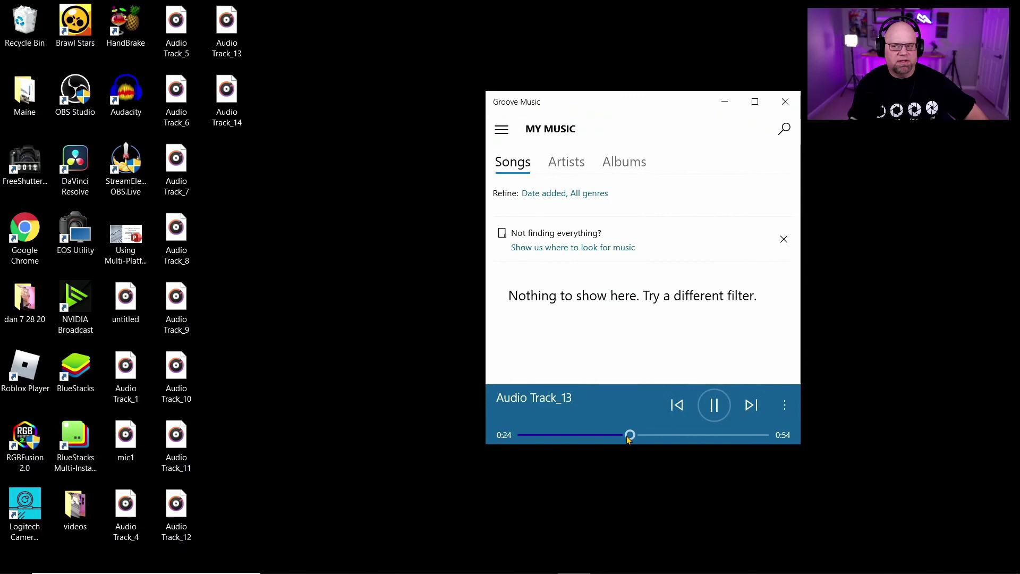